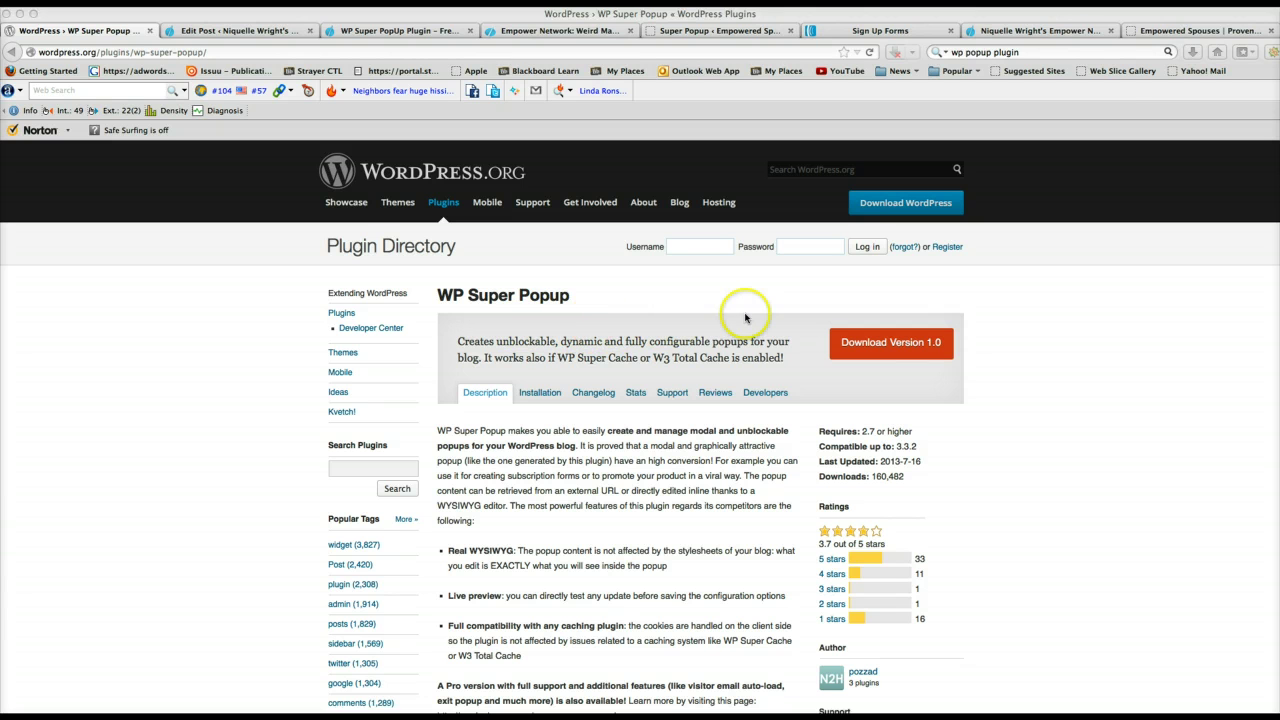
- Reload the Empowered Spouses home page to view its sign-up popup, and close the popup
click(1186, 34)
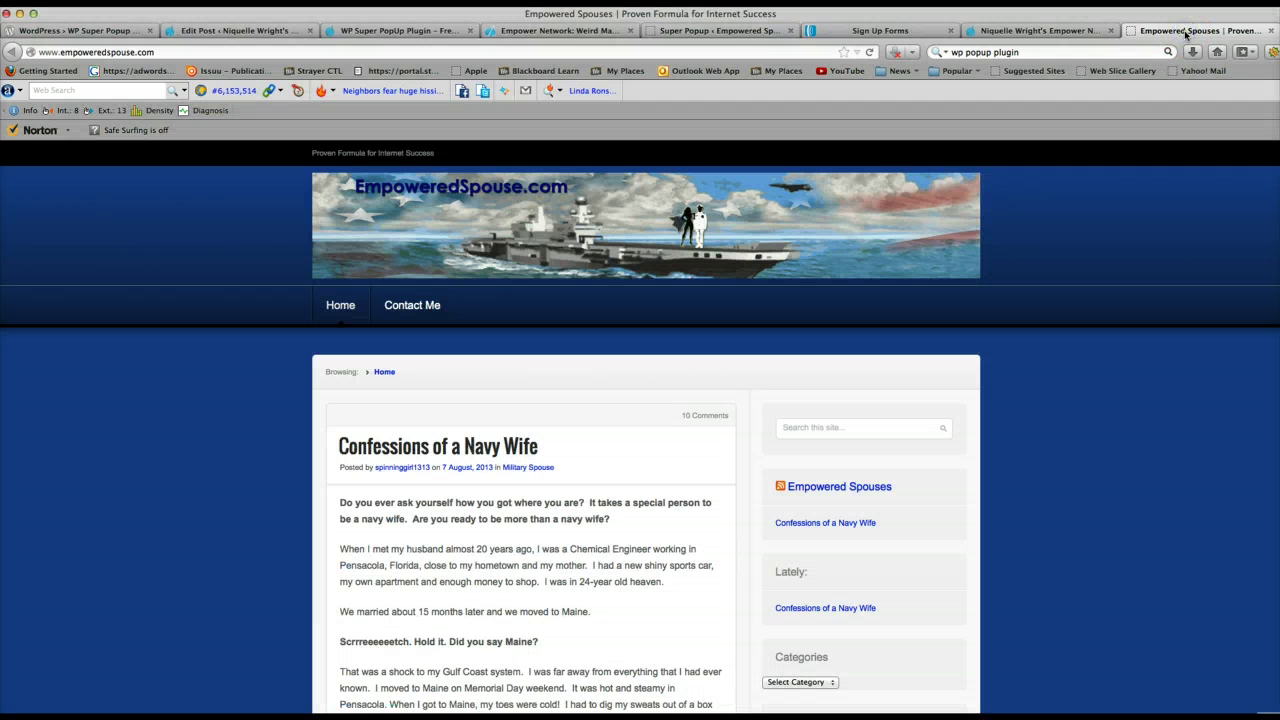
click(870, 54)
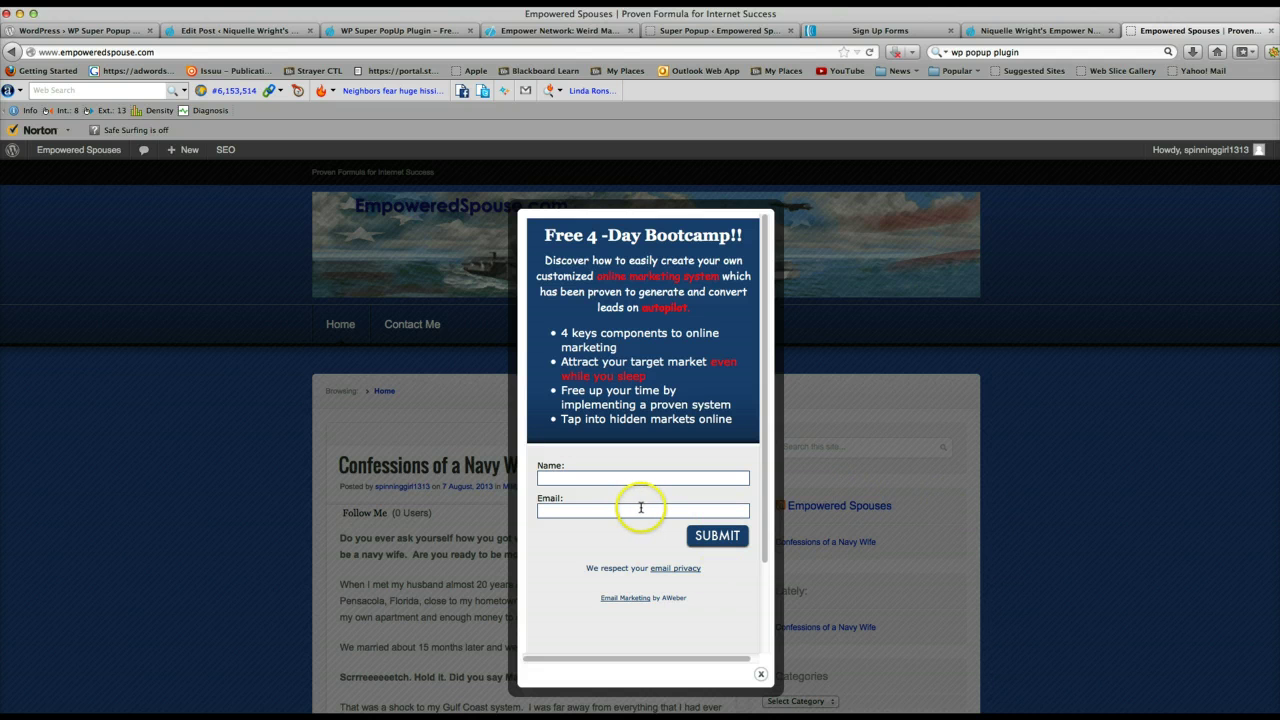
click(1059, 494)
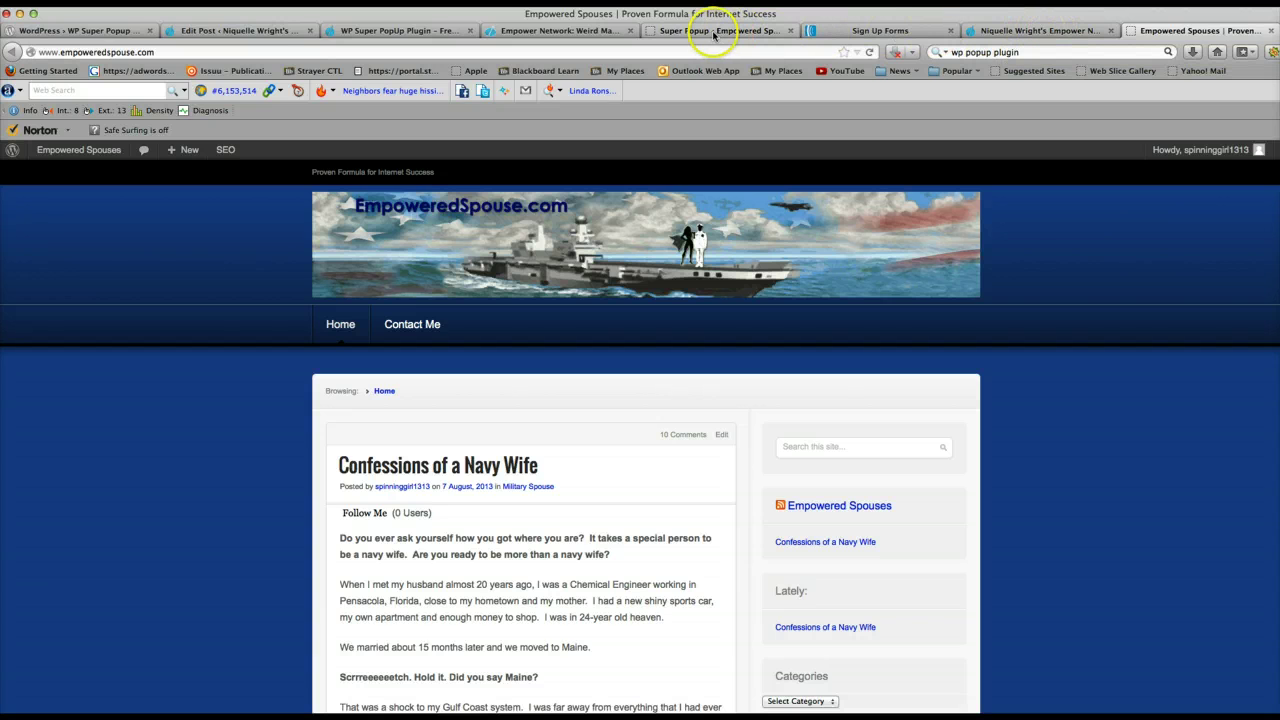
- Search for "wp super popup" on the Empowered Spouses WordPress site's page for adding new plugins
click(394, 32)
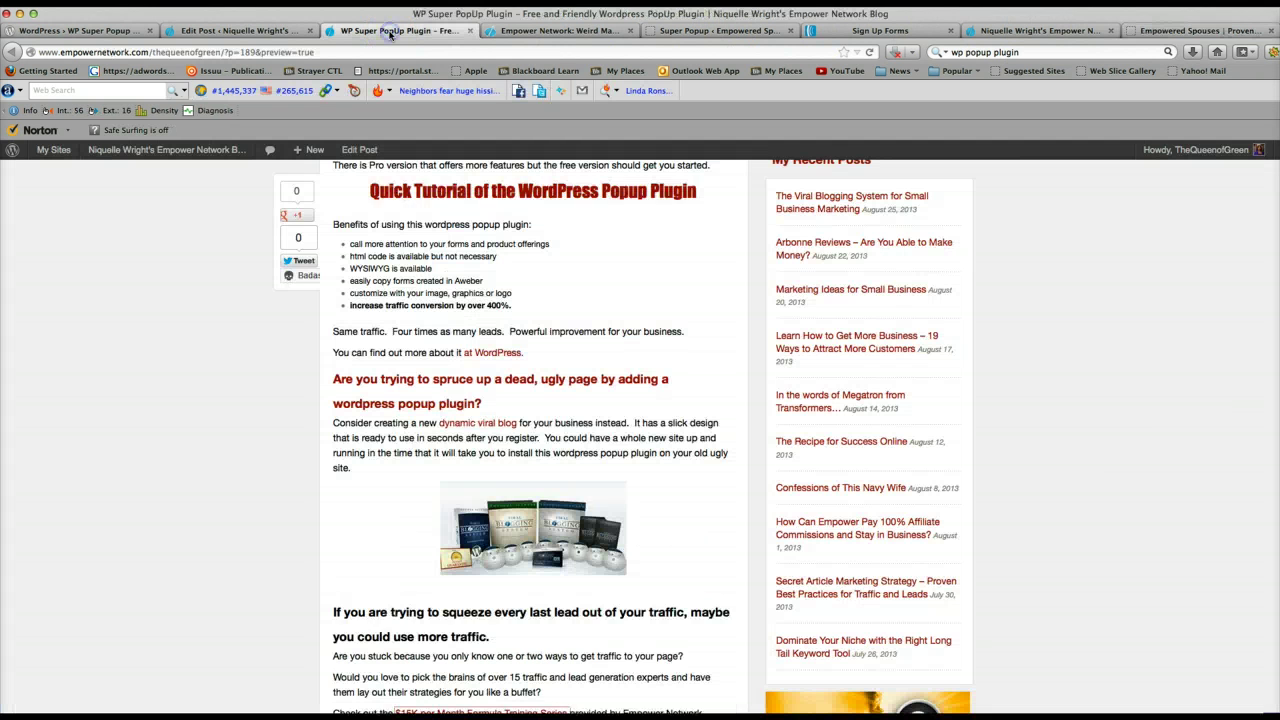
click(690, 32)
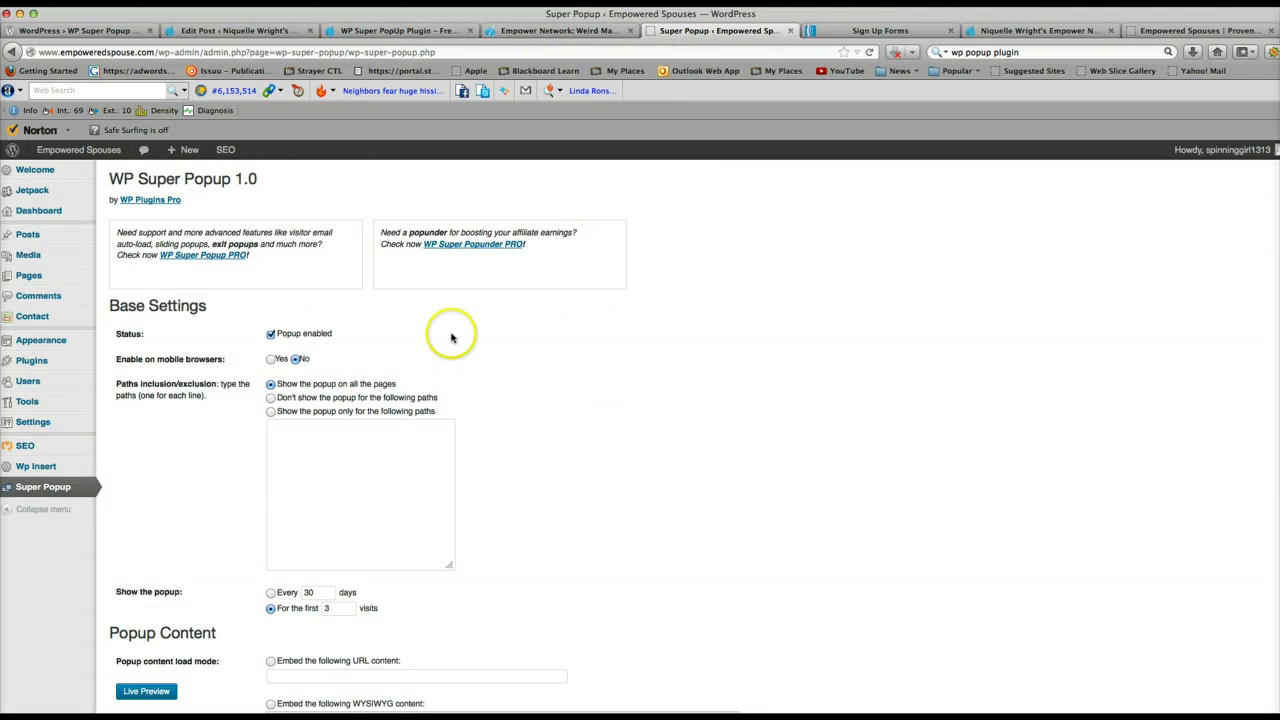
mouse_move(45, 243)
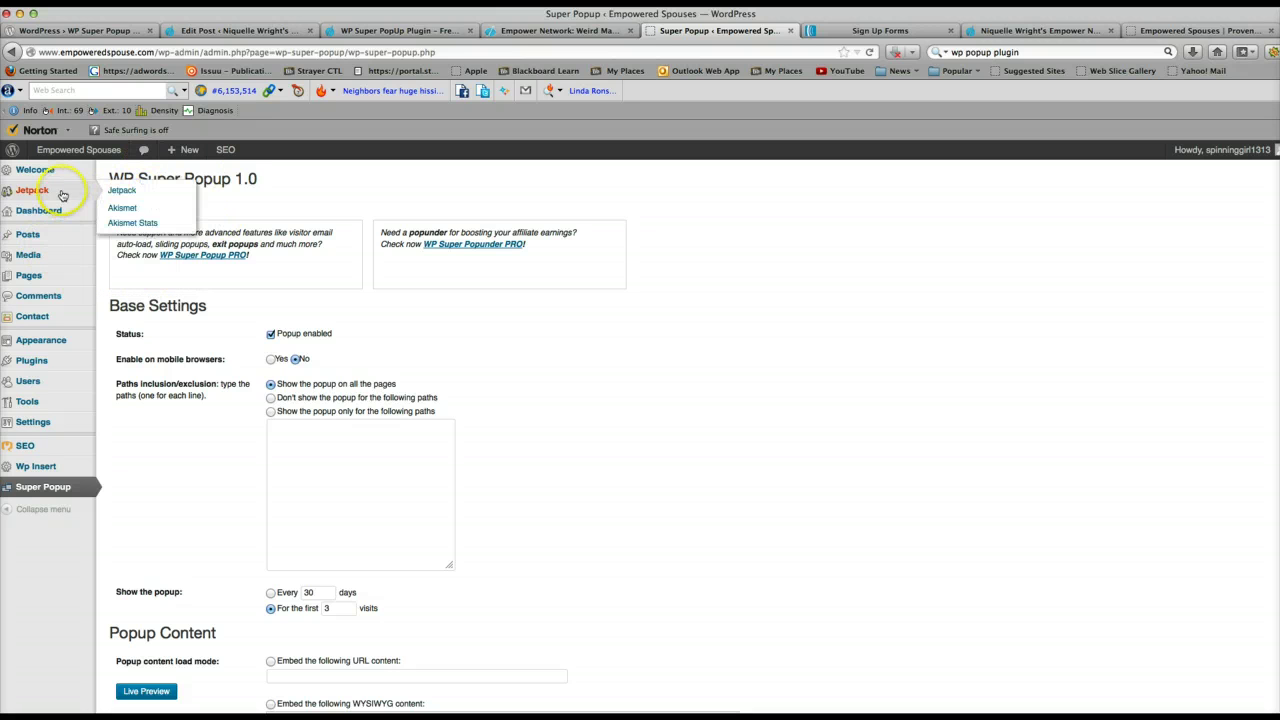
mouse_move(30, 363)
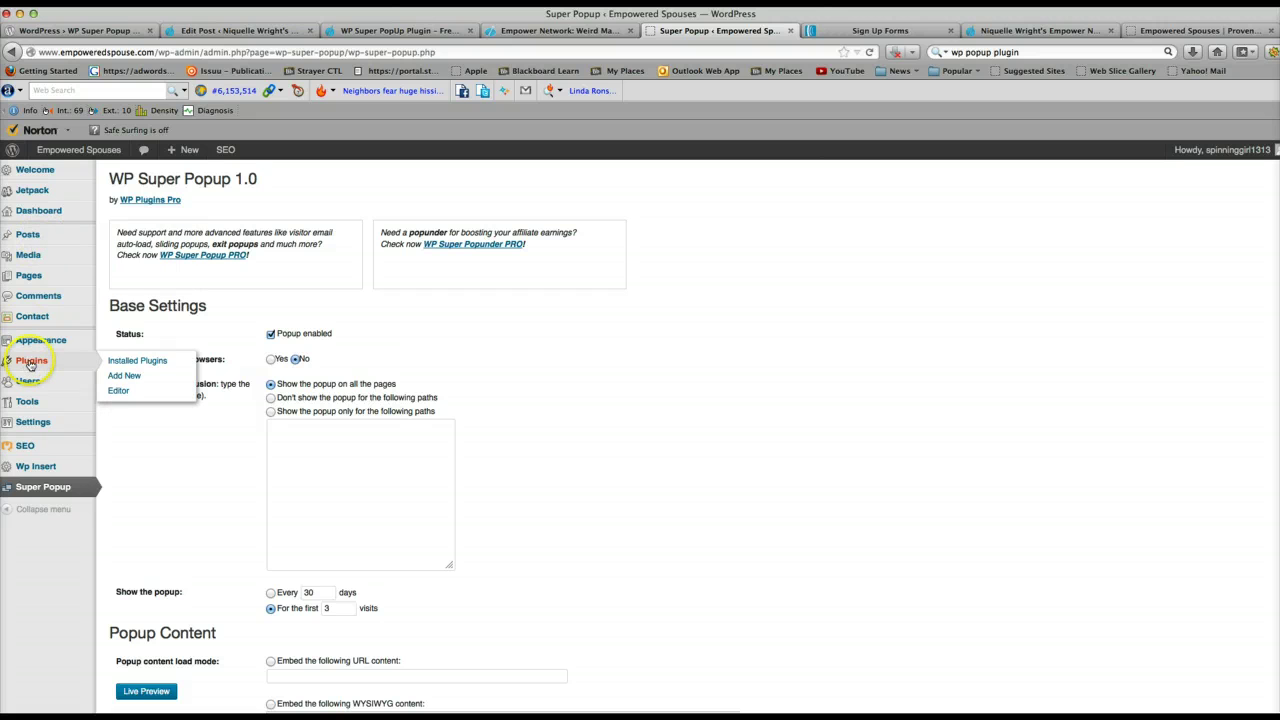
click(122, 376)
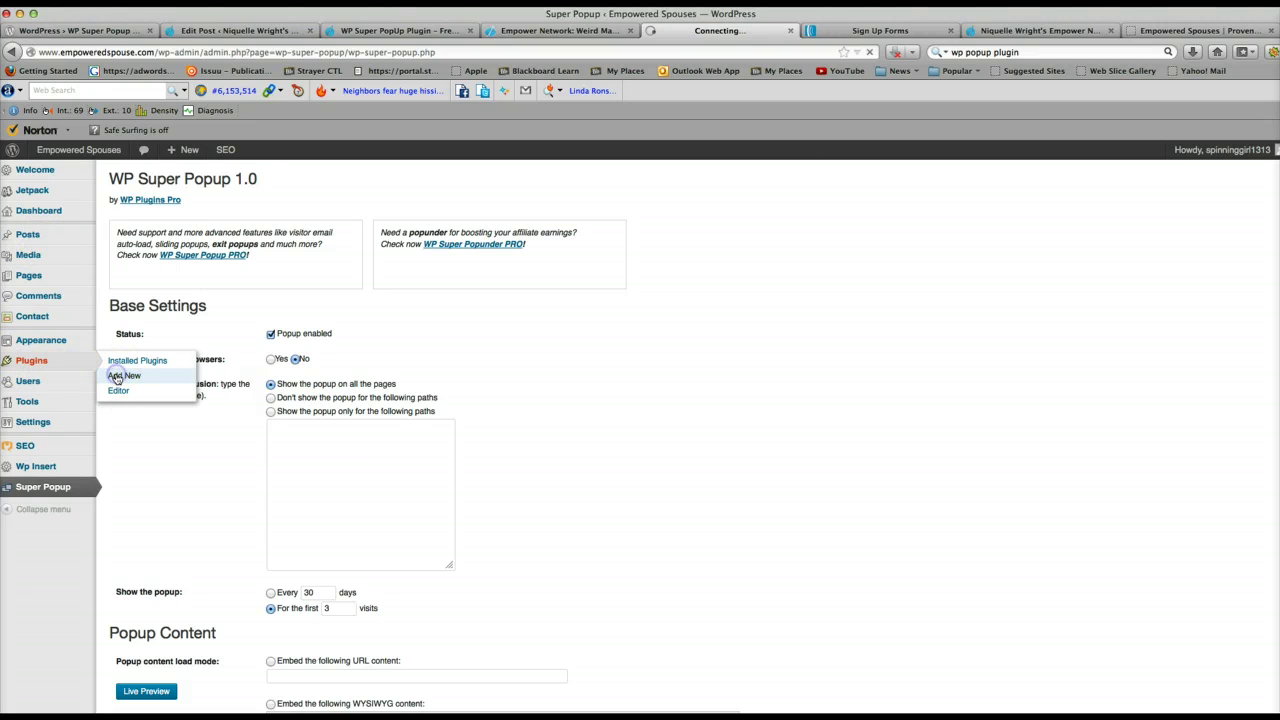
click(163, 284)
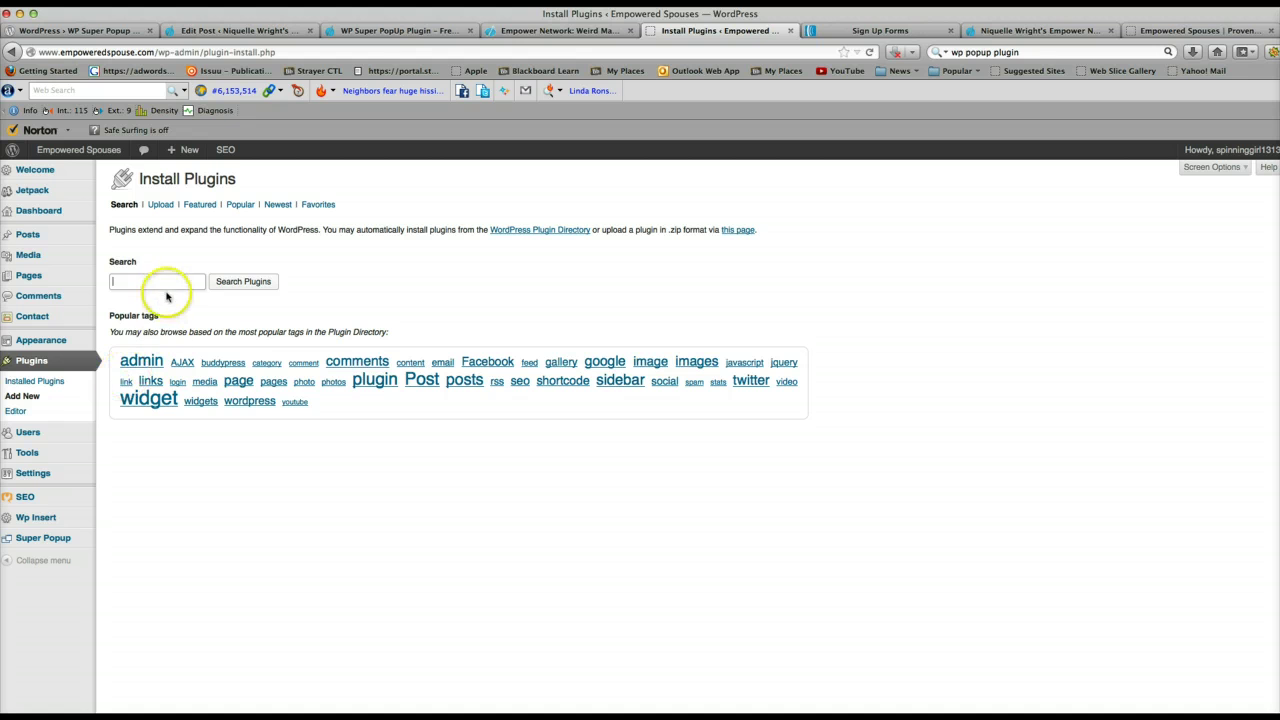
text(w)
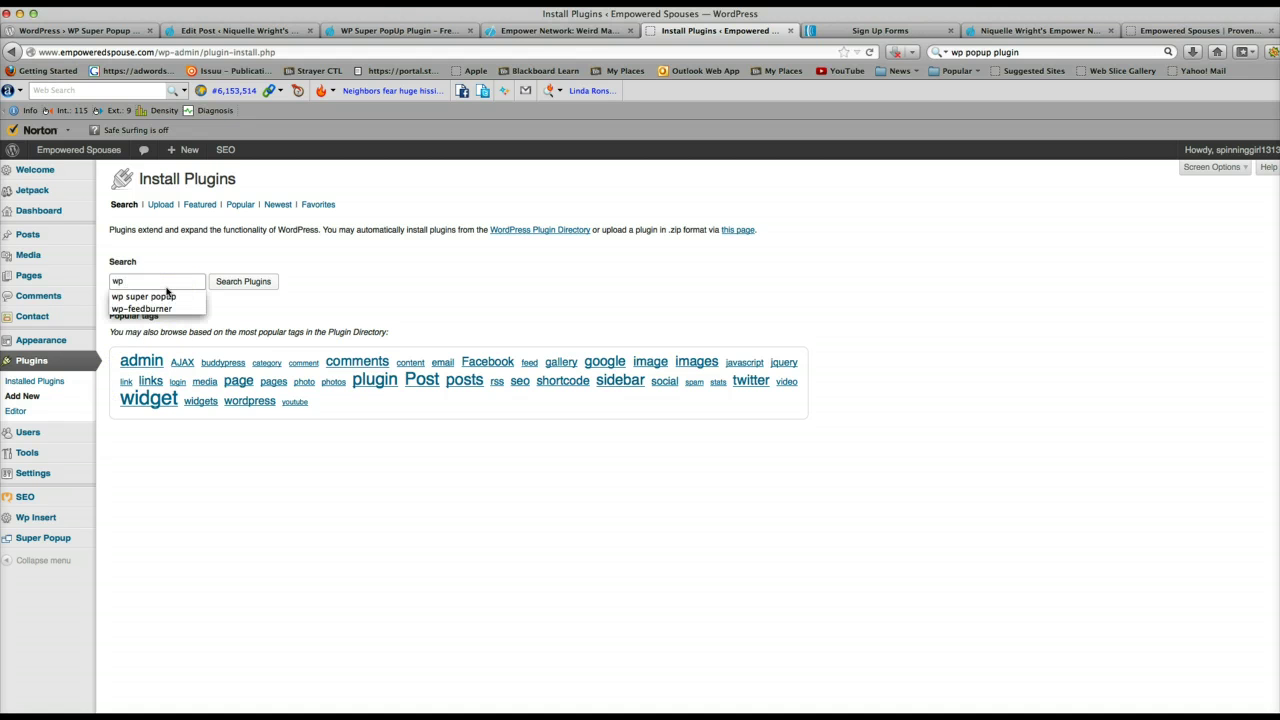
text(p)
click(166, 298)
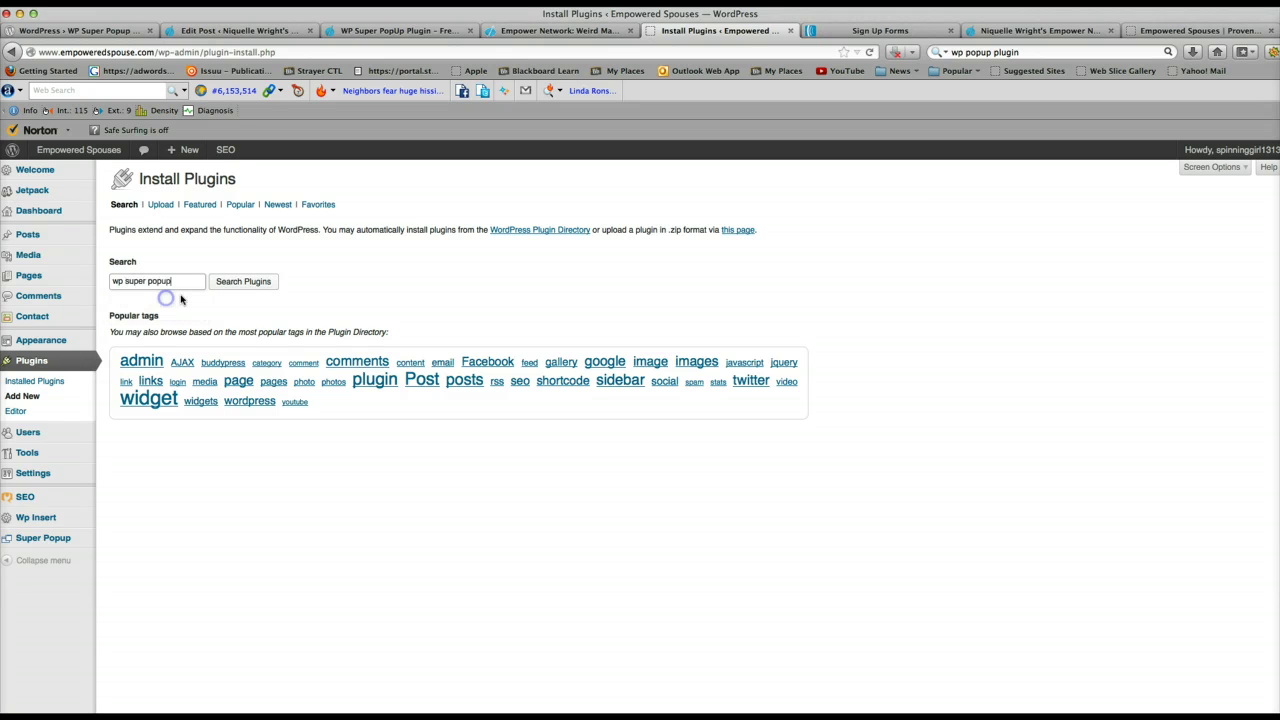
click(243, 281)
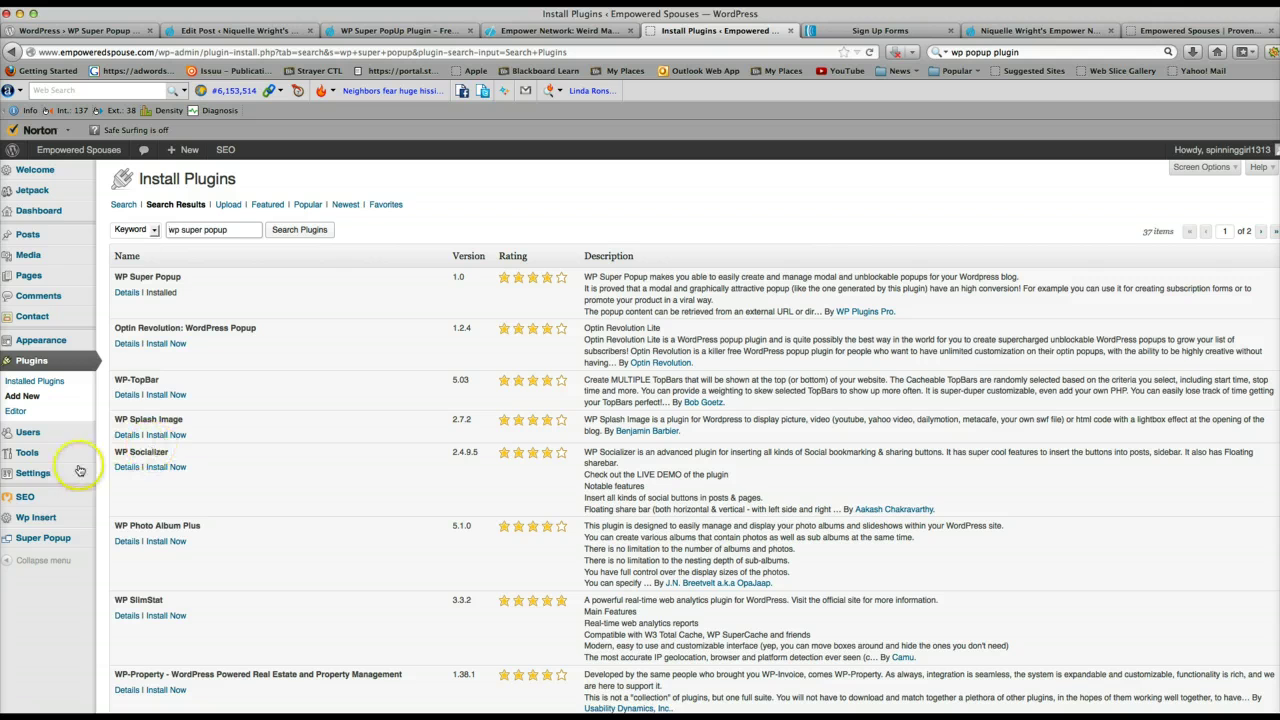
- Open the Super Popup settings and examine the base settings for status, mobile browsers, page paths and display frequency
click(40, 539)
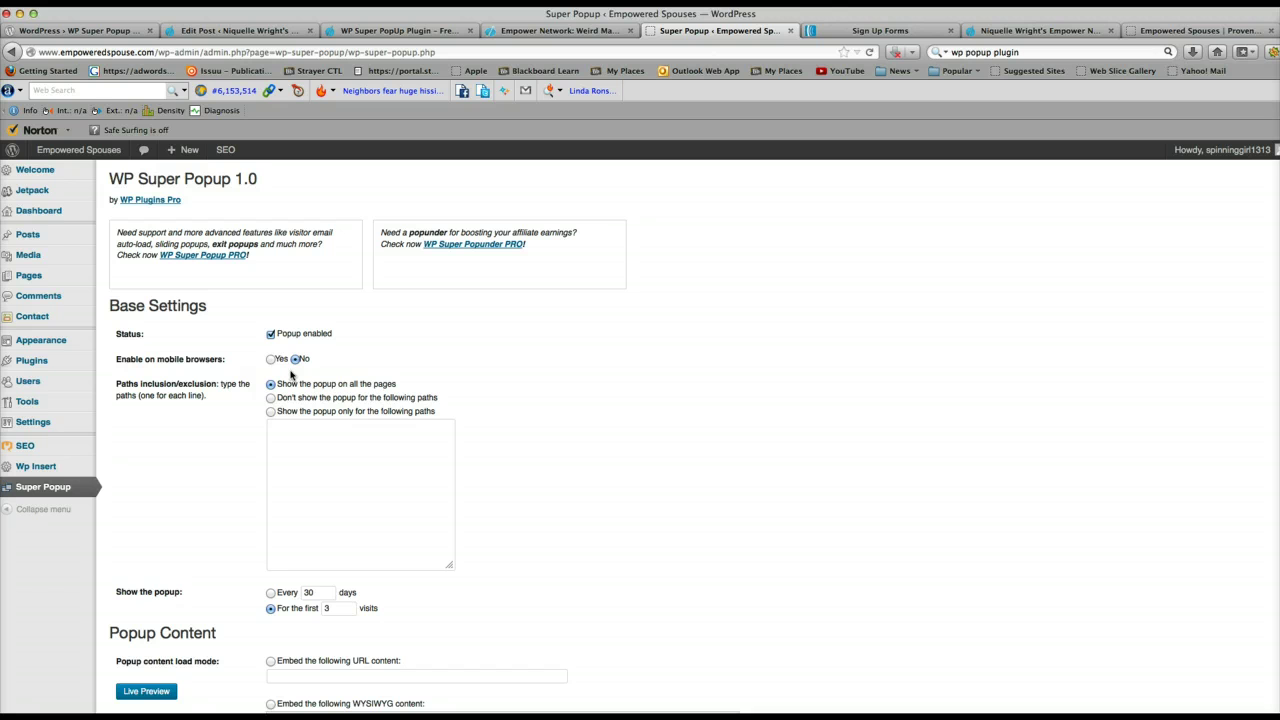
scroll(291, 374, down, 1)
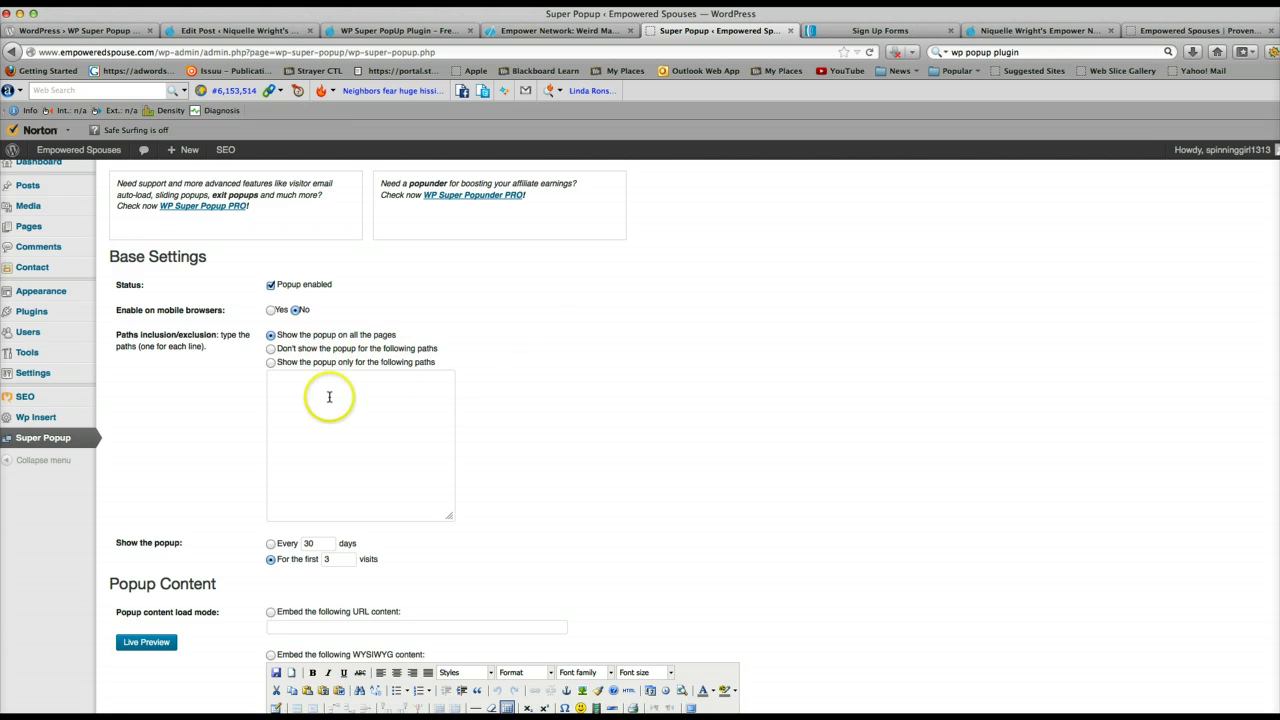
scroll(329, 395, down, 1)
scroll(300, 380, down, 1)
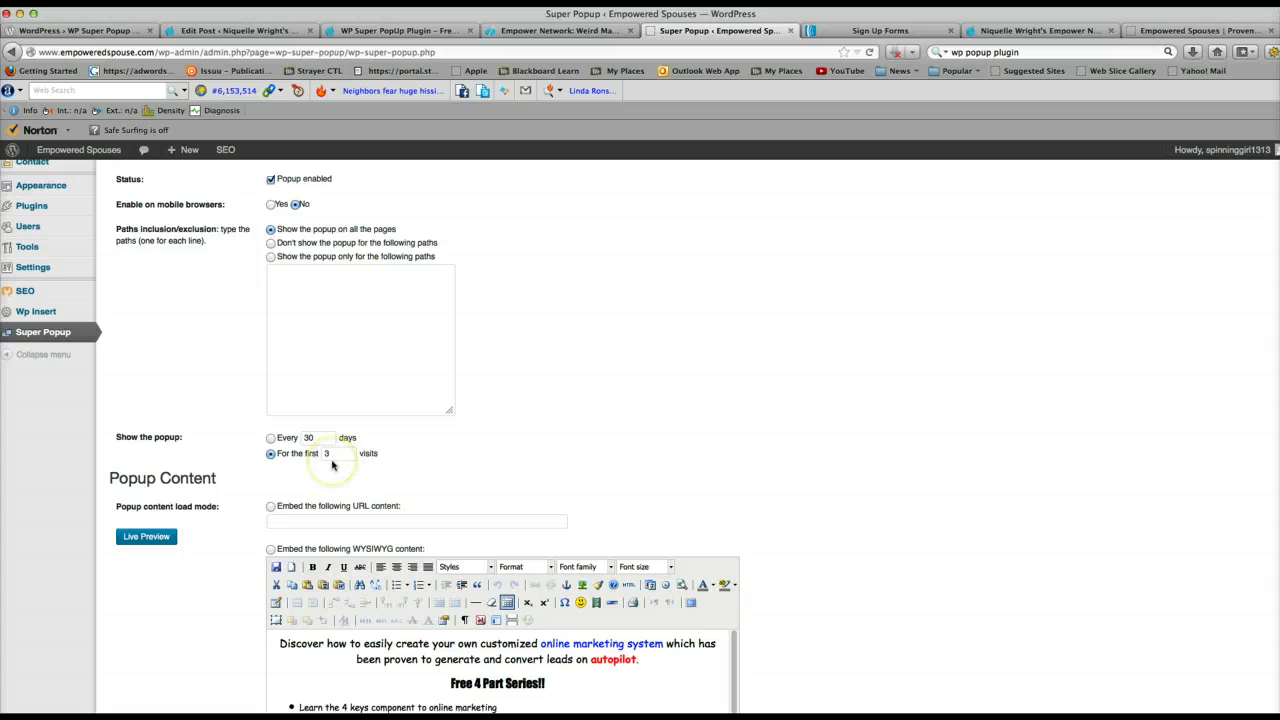
scroll(360, 455, down, 1)
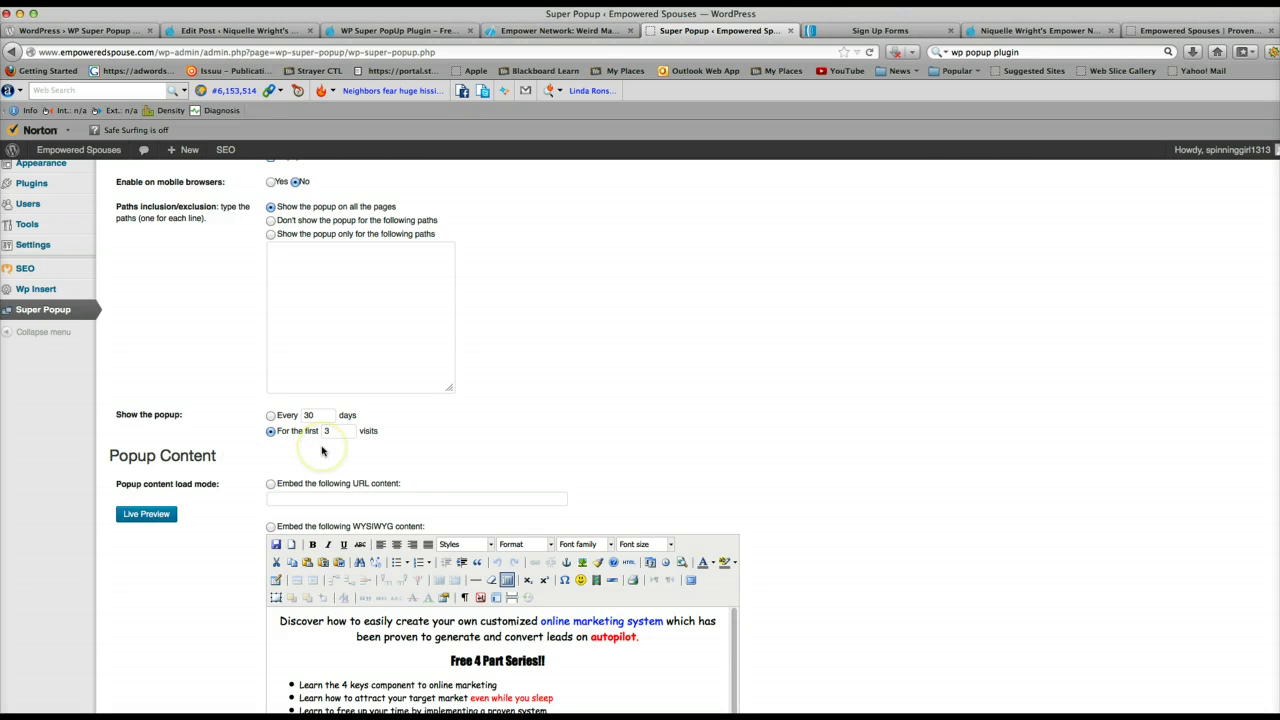
- Examine the popup content load modes: external URL, WYSIWYG content and plain HTML
scroll(322, 440, down, 4)
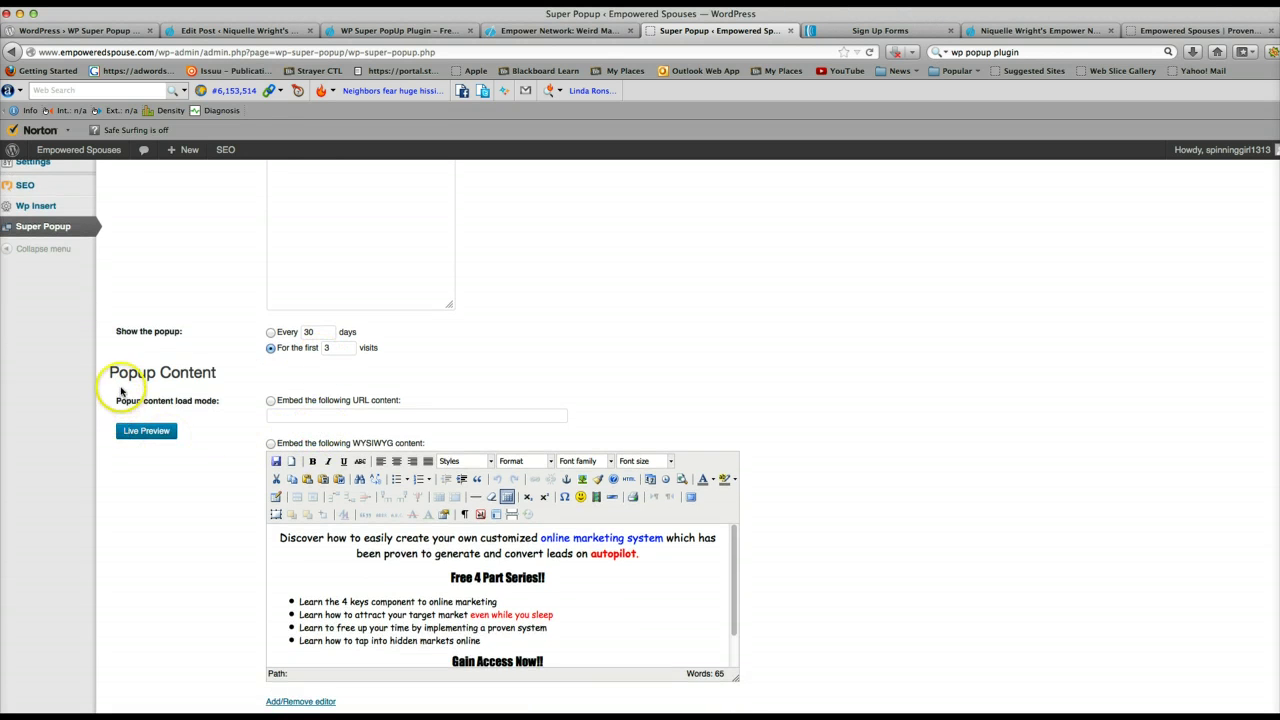
scroll(194, 395, down, 4)
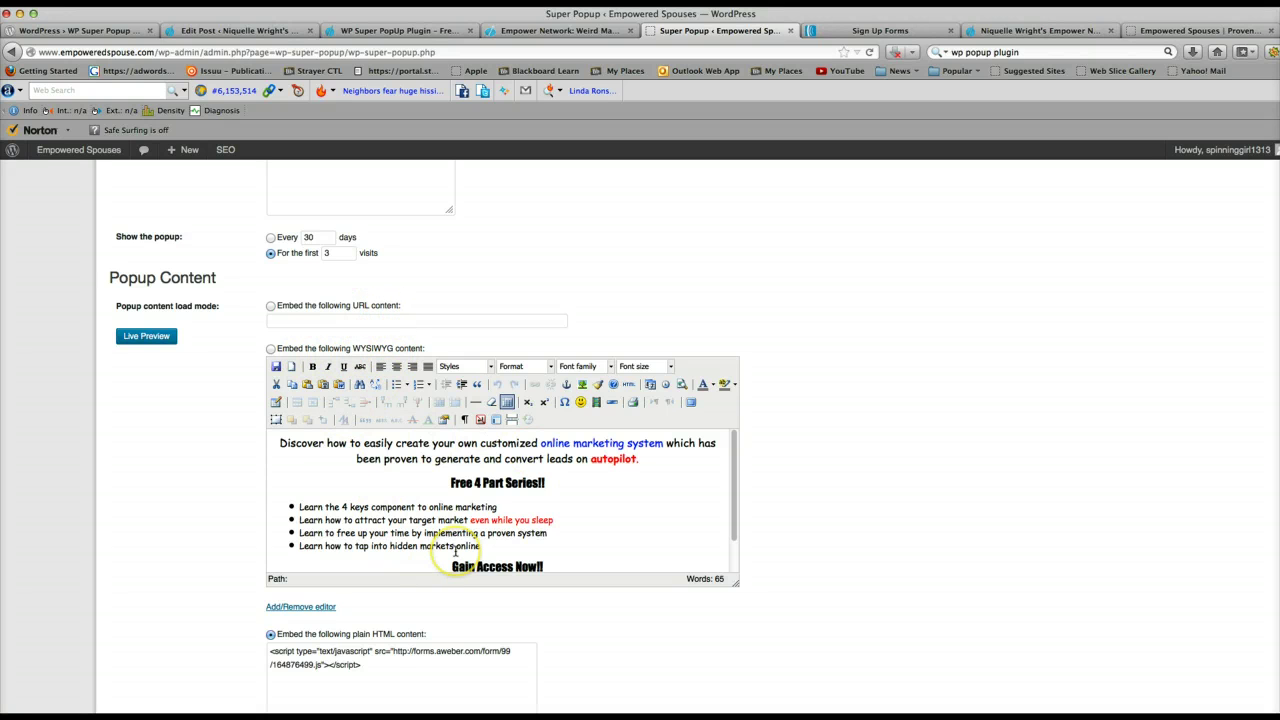
scroll(455, 549, down, 2)
scroll(440, 520, up, 2)
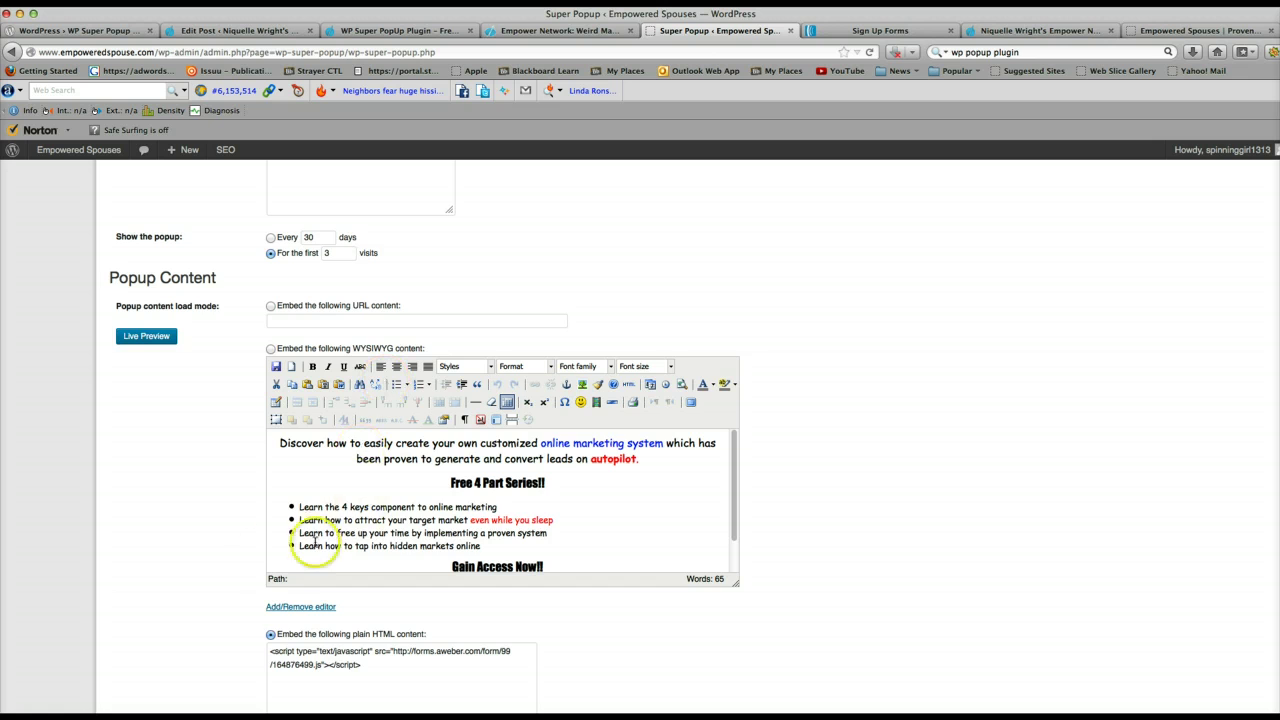
scroll(290, 549, down, 5)
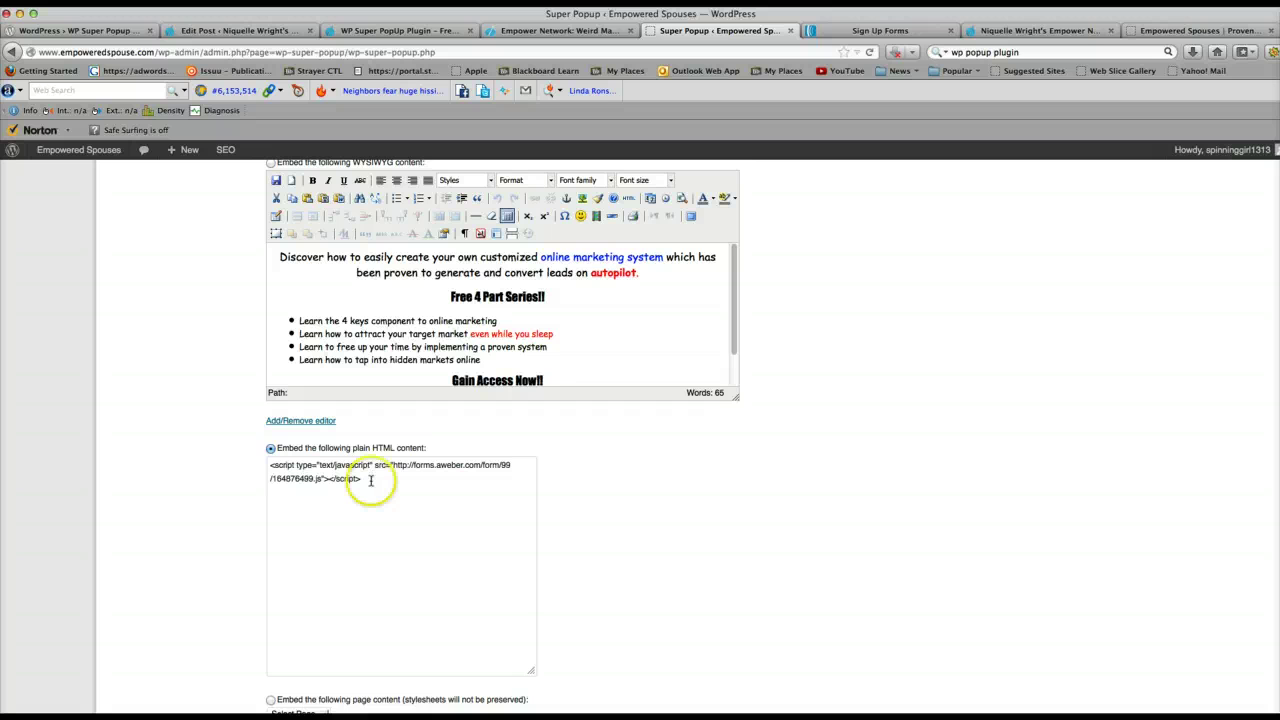
scroll(357, 478, down, 2)
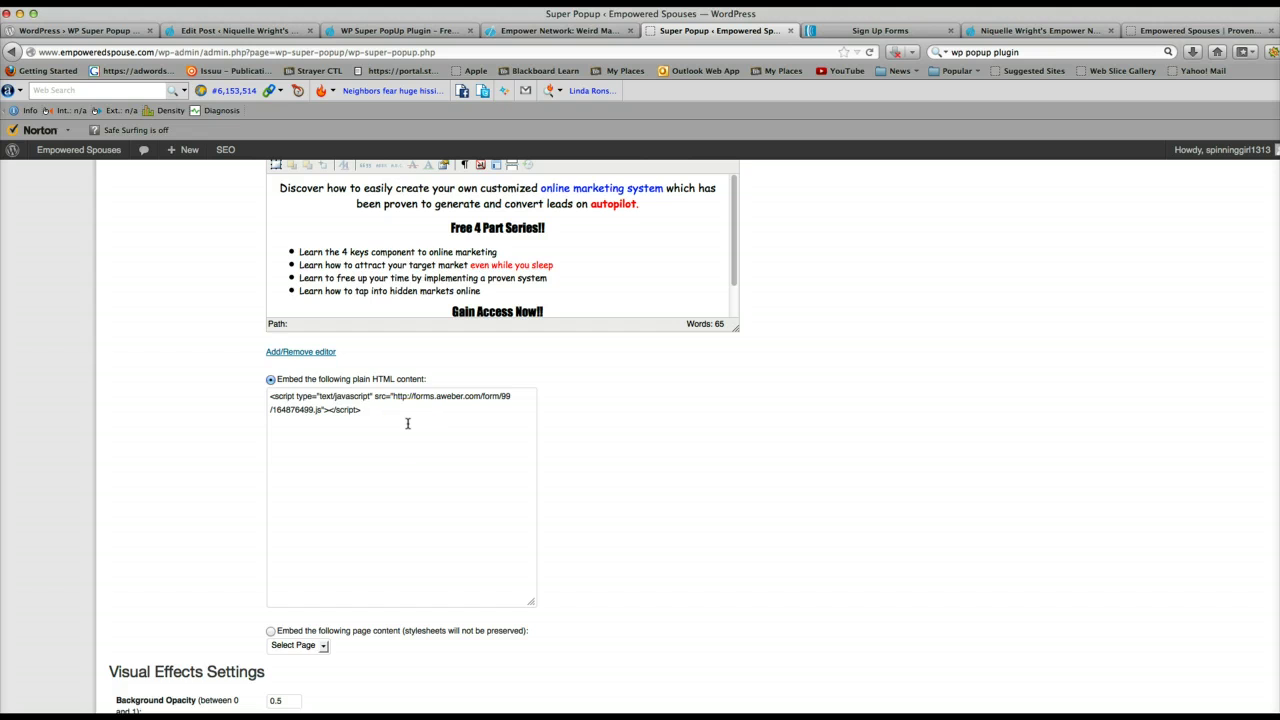
- Examine the popup's visual effects settings for opacity, size, delay and speed, and revisit the WYSIWYG and plain HTML content
scroll(407, 423, down, 6)
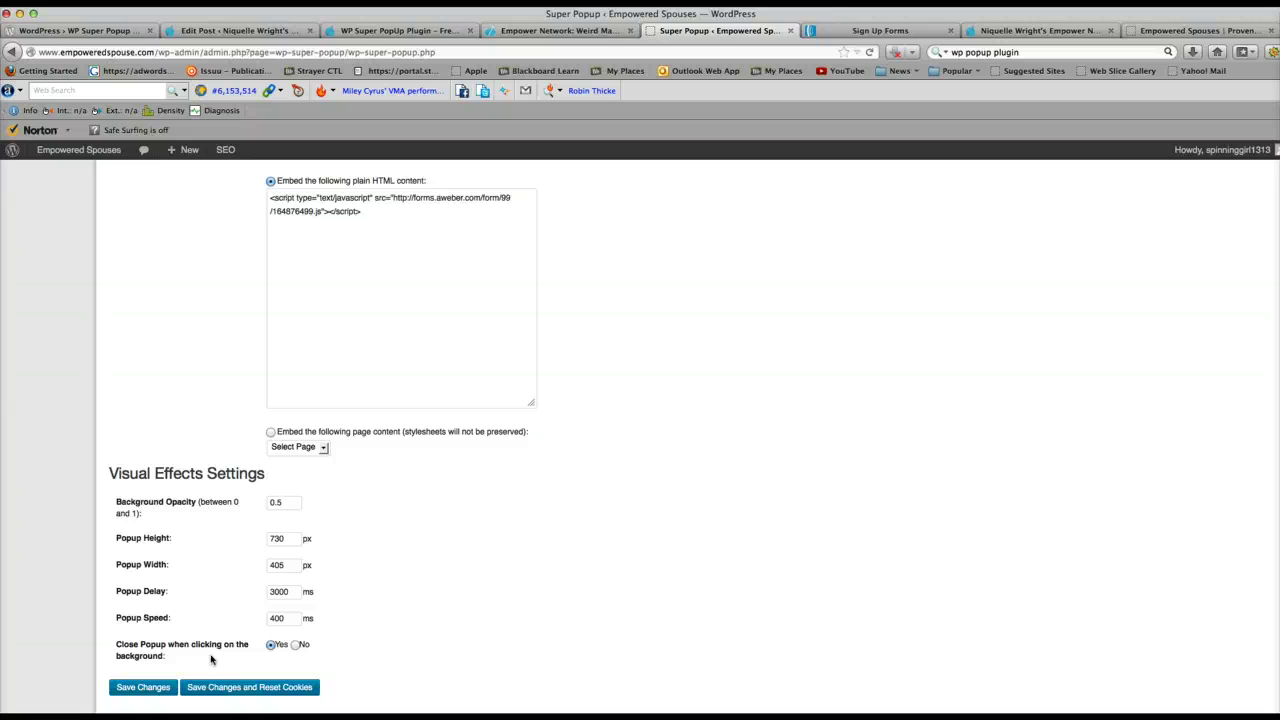
click(323, 620)
scroll(572, 518, up, 6)
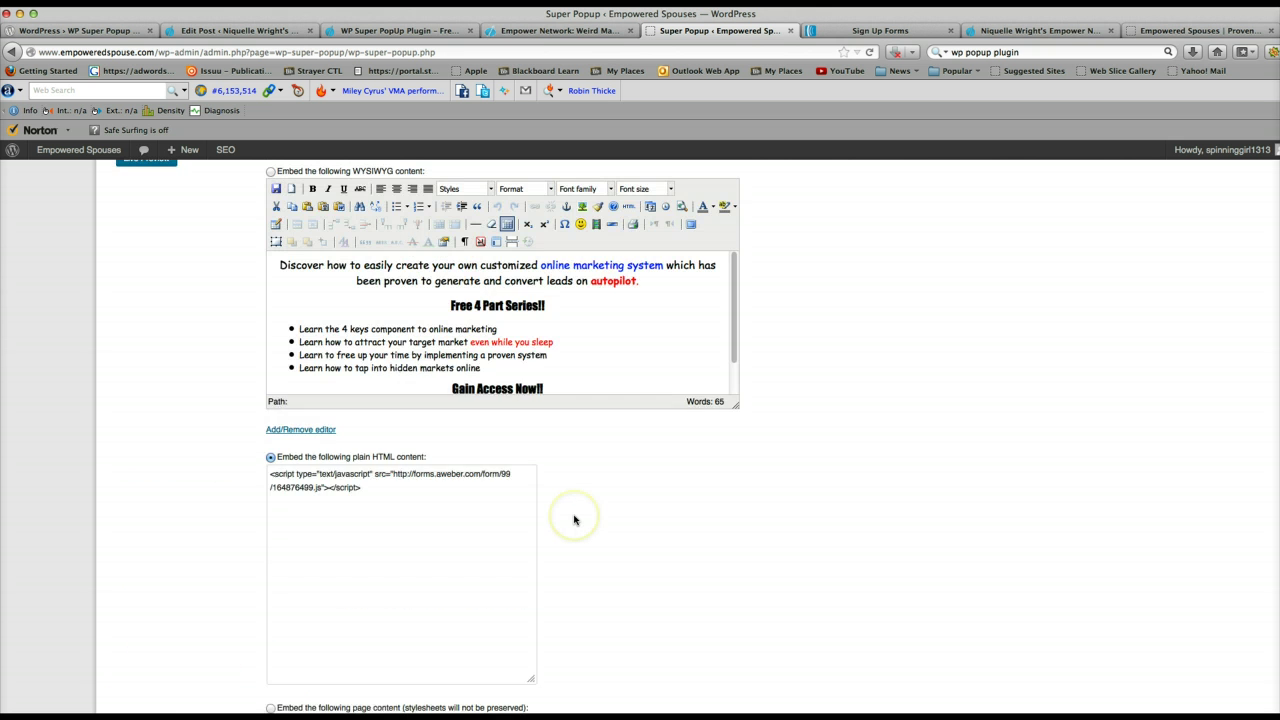
scroll(574, 522, up, 1)
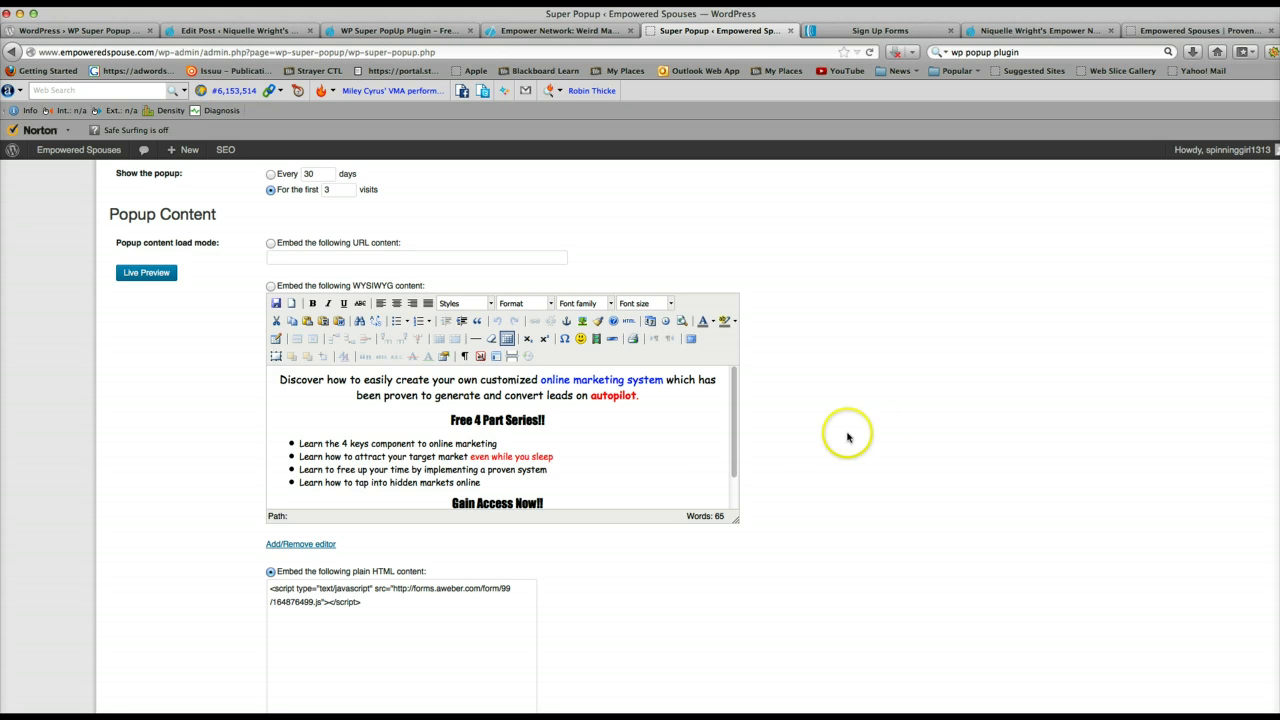
scroll(645, 574, down, 2)
scroll(645, 574, down, 2)
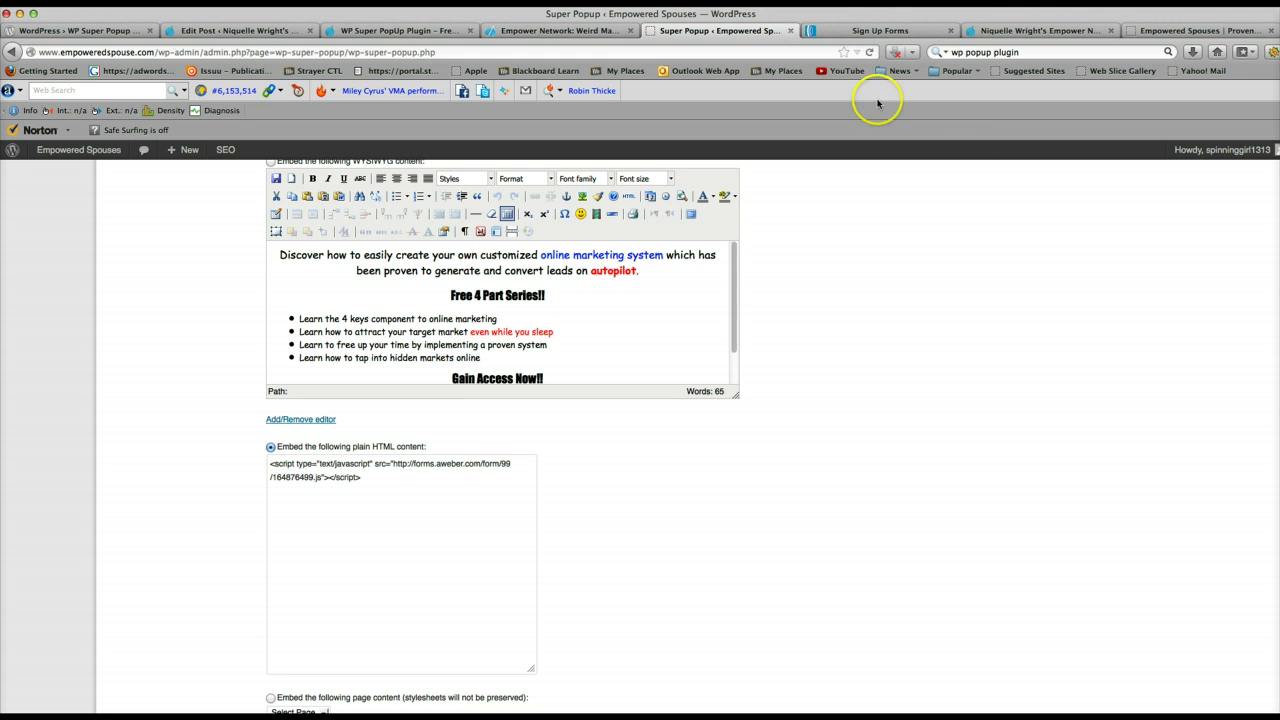
- Switch to AWeber, start a new sign-up form, and browse the New design templates
click(857, 31)
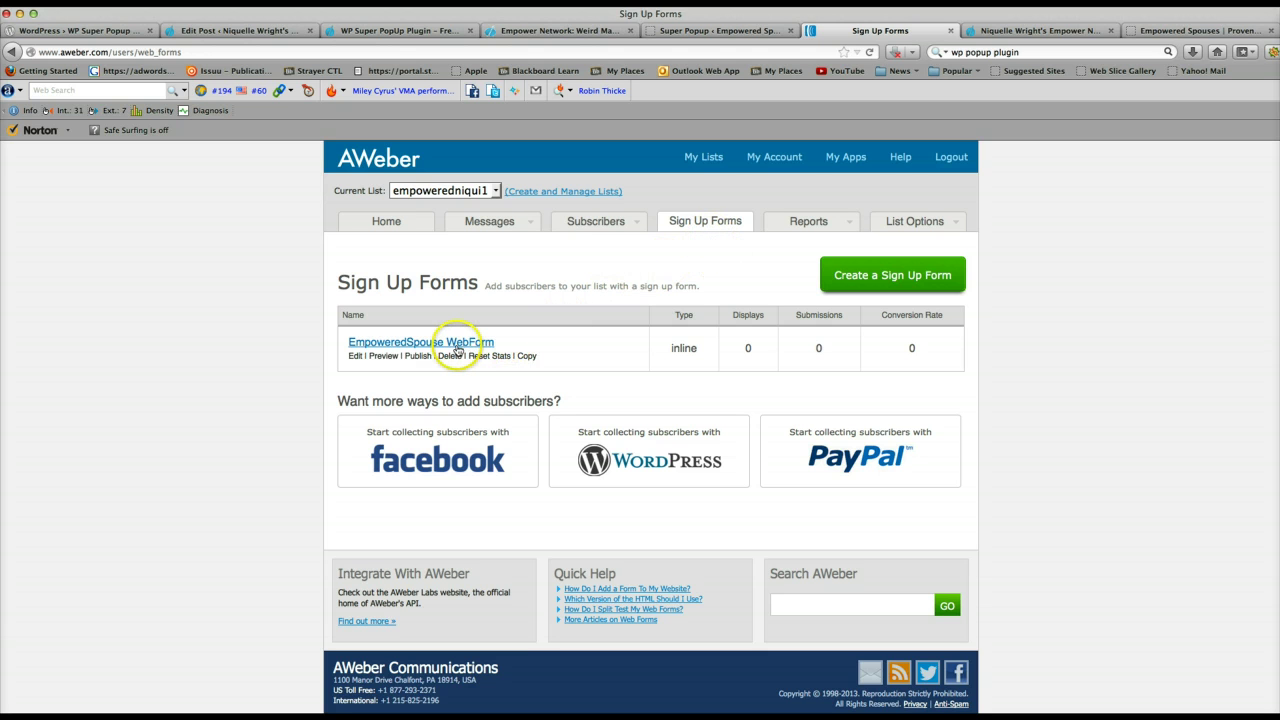
click(880, 282)
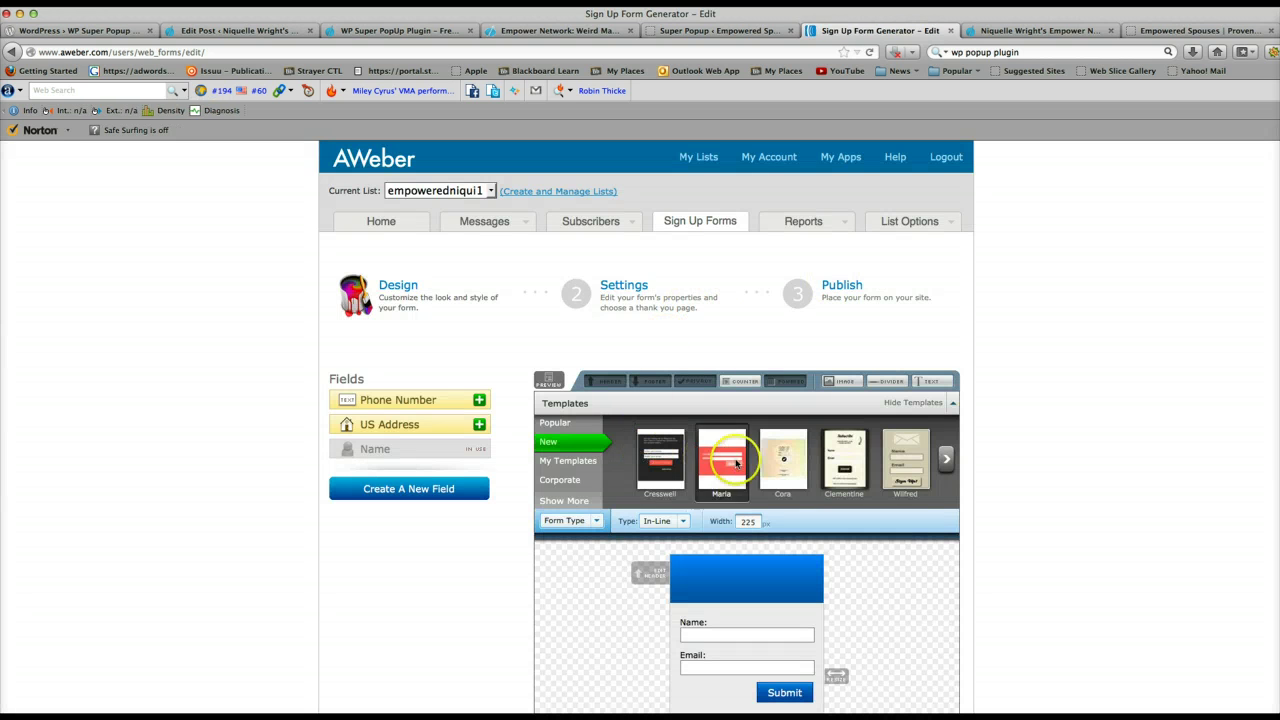
click(944, 464)
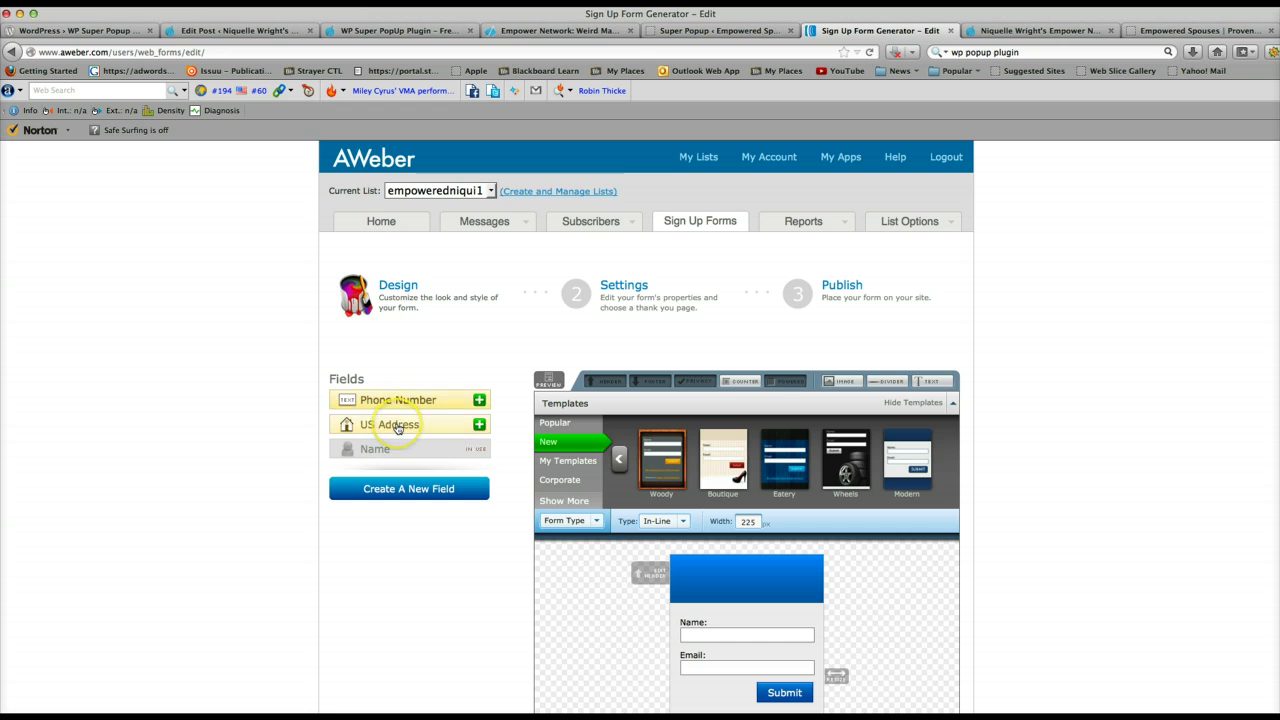
scroll(660, 457, down, 4)
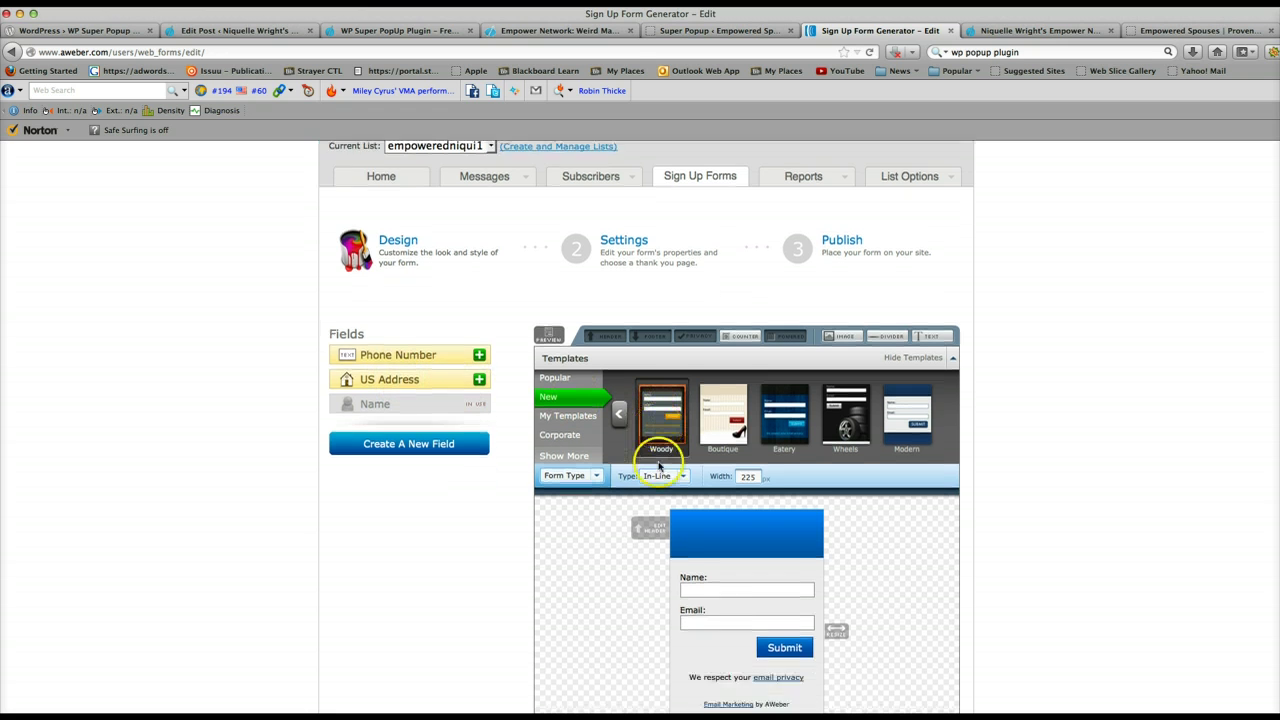
mouse_move(723, 394)
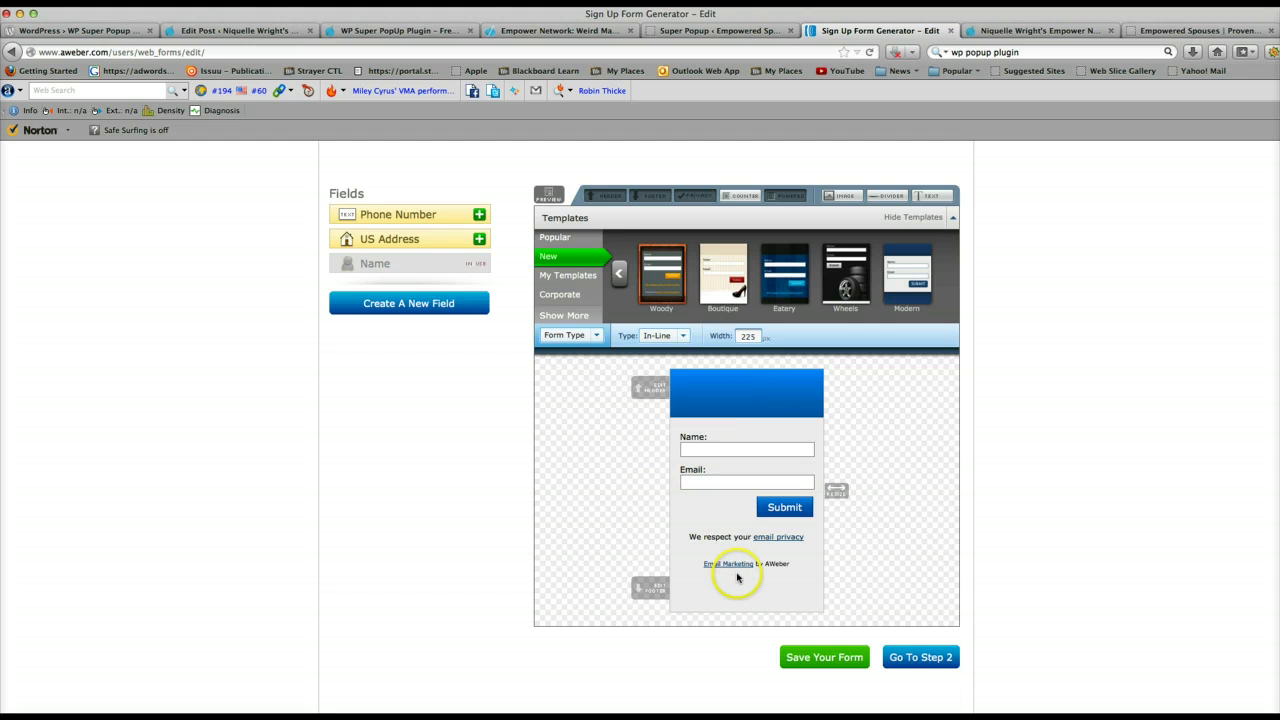
click(847, 285)
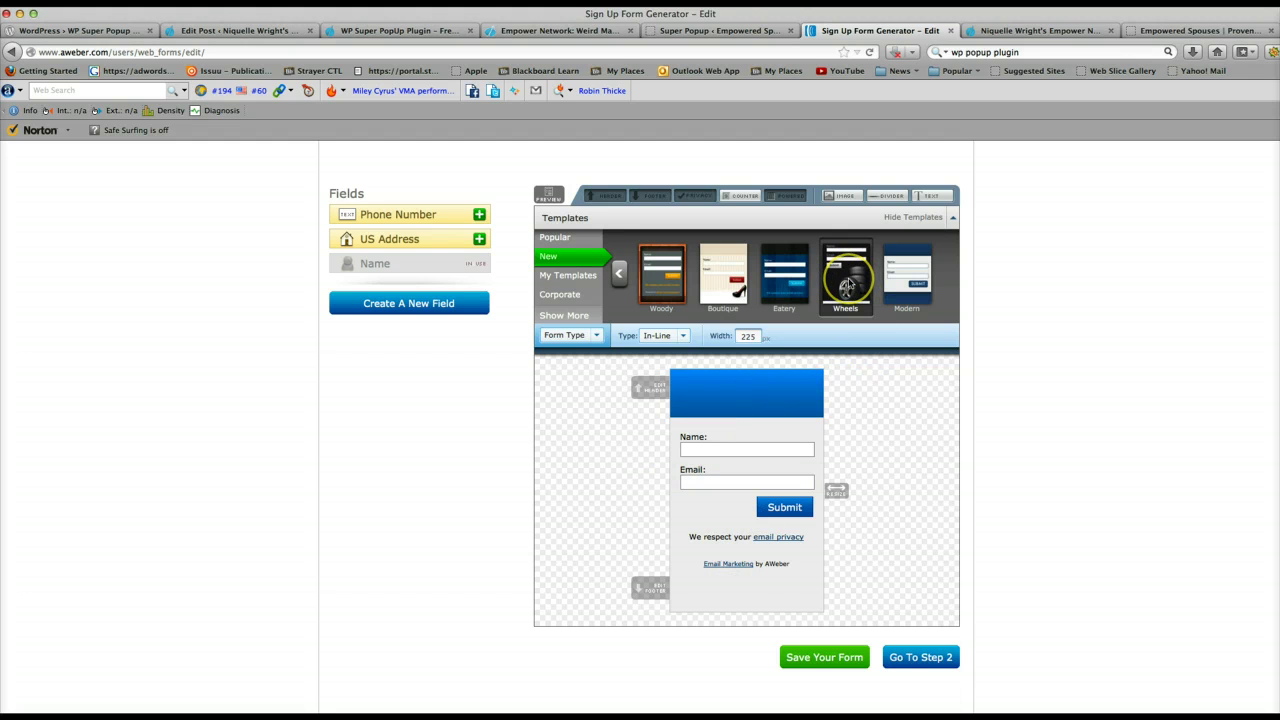
- View the new sign-up form's basic settings and open its Publish stage
scroll(800, 300, up, 4)
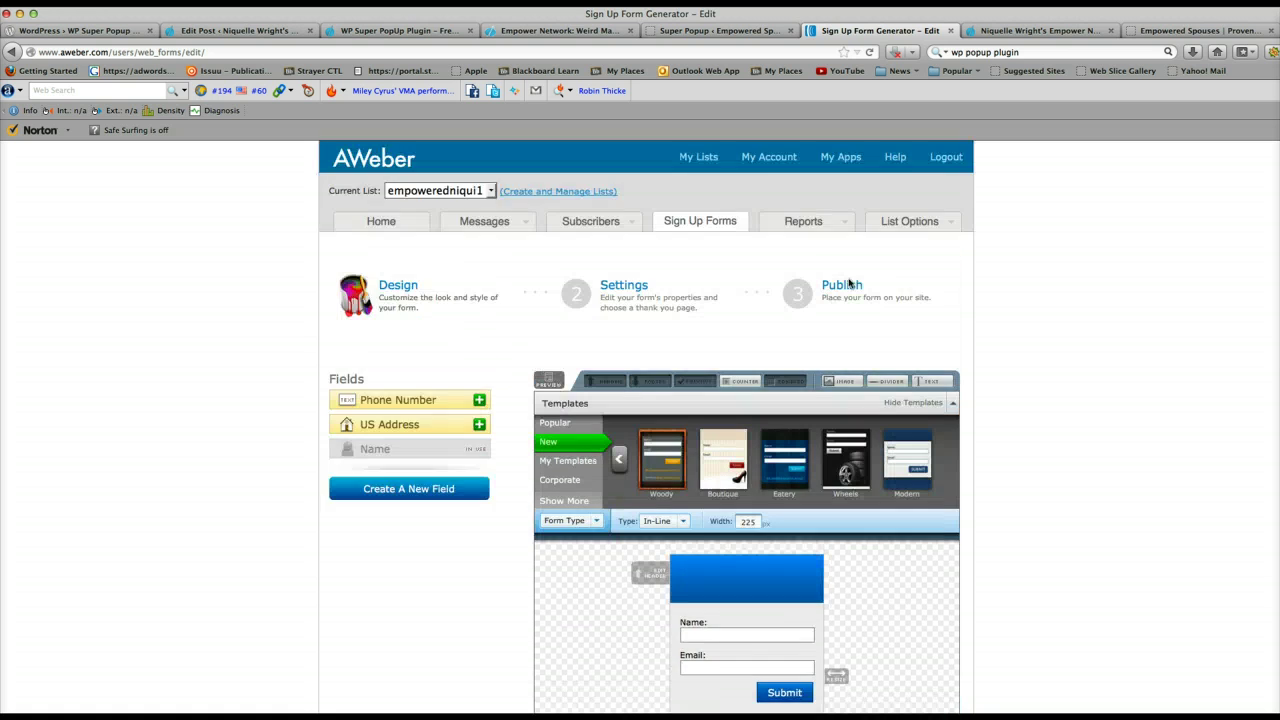
scroll(760, 260, down, 3)
click(741, 235)
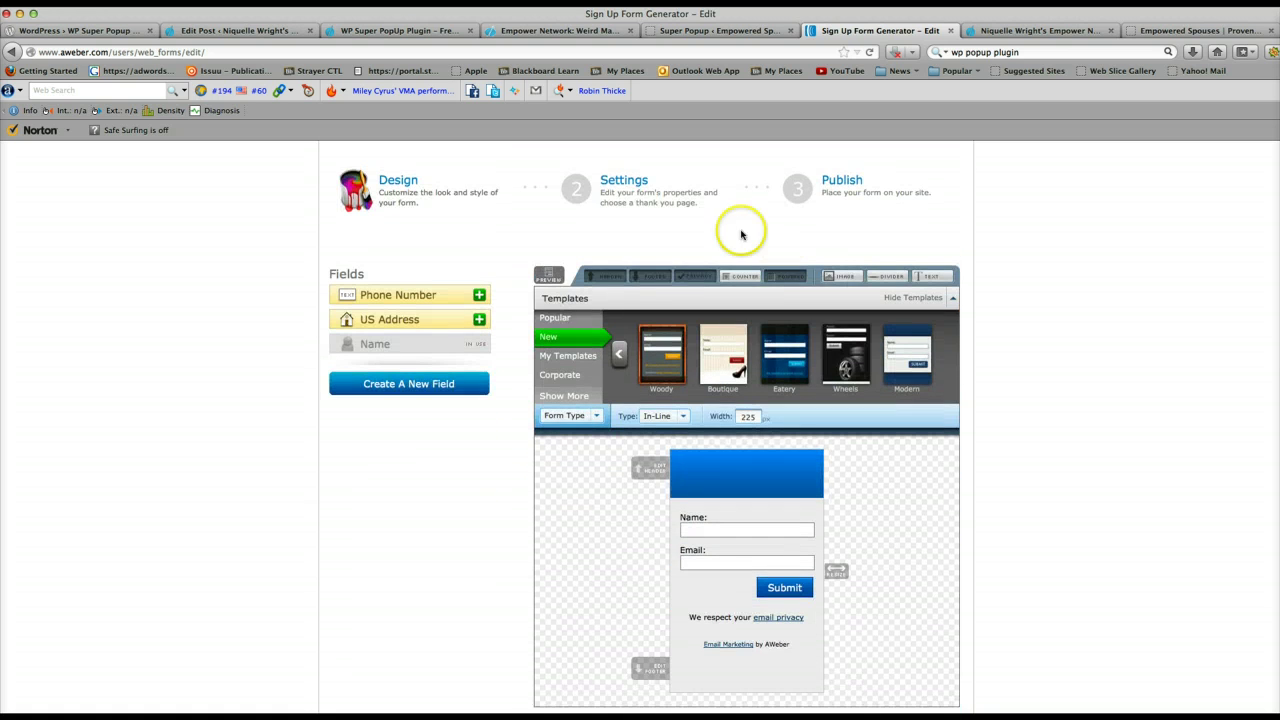
click(623, 181)
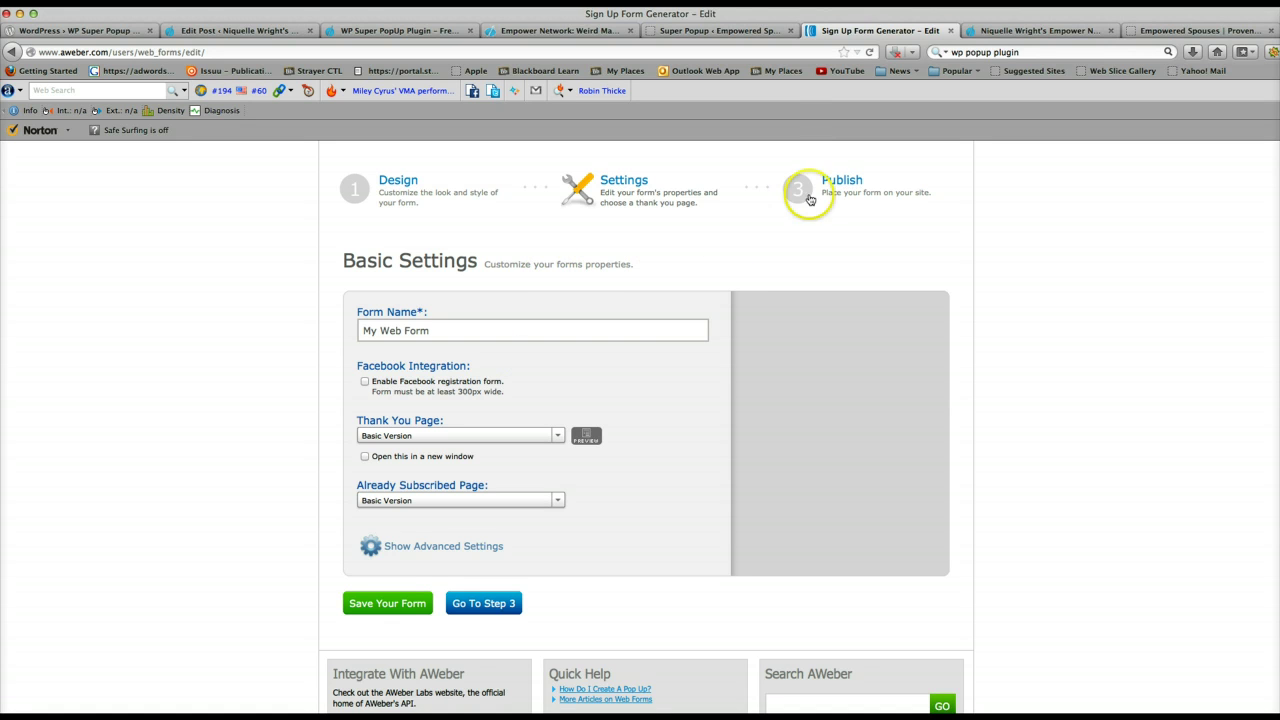
click(846, 180)
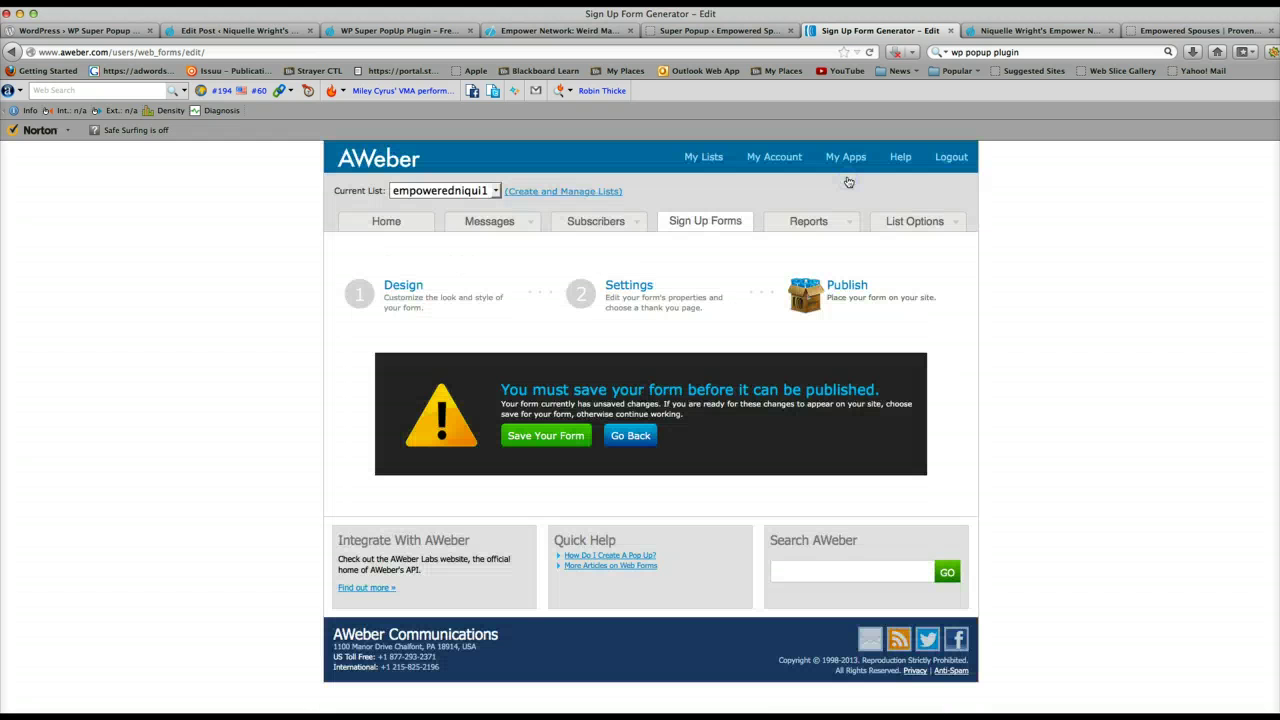
- Leave the unsaved new form and open the existing EmpoweredSpouse WebForm from the list of sign-up forms
click(636, 436)
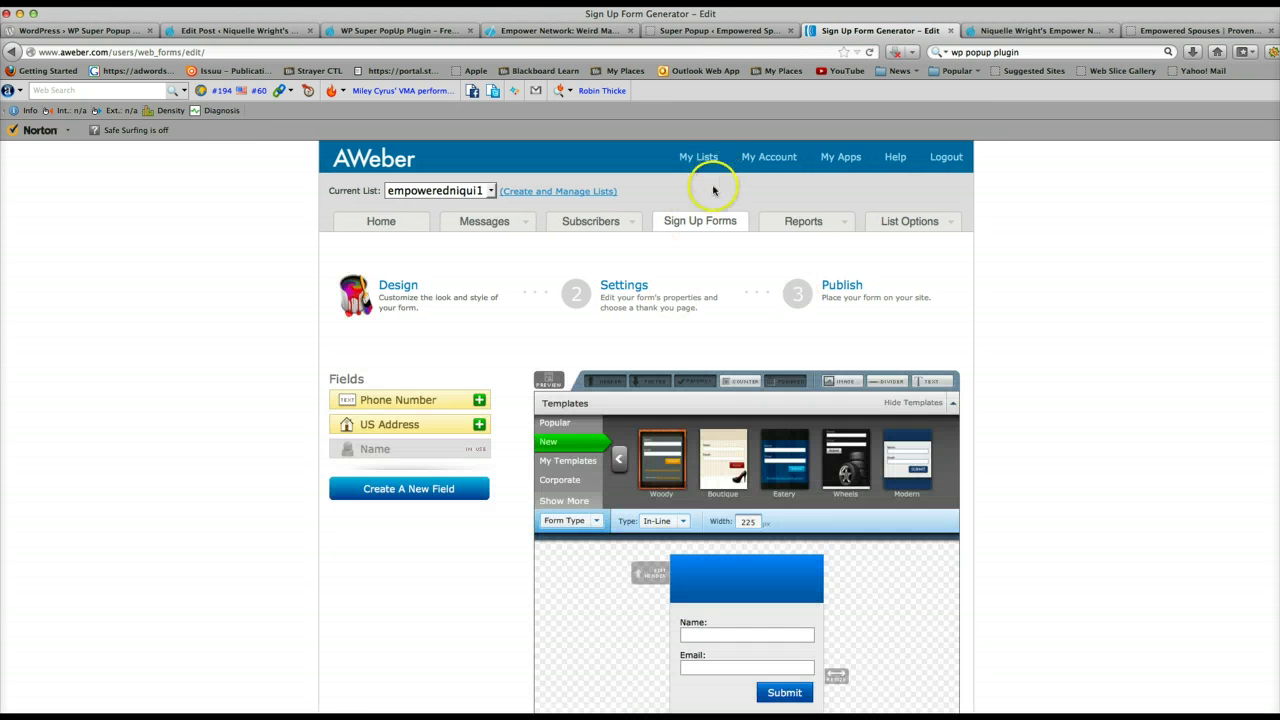
click(691, 224)
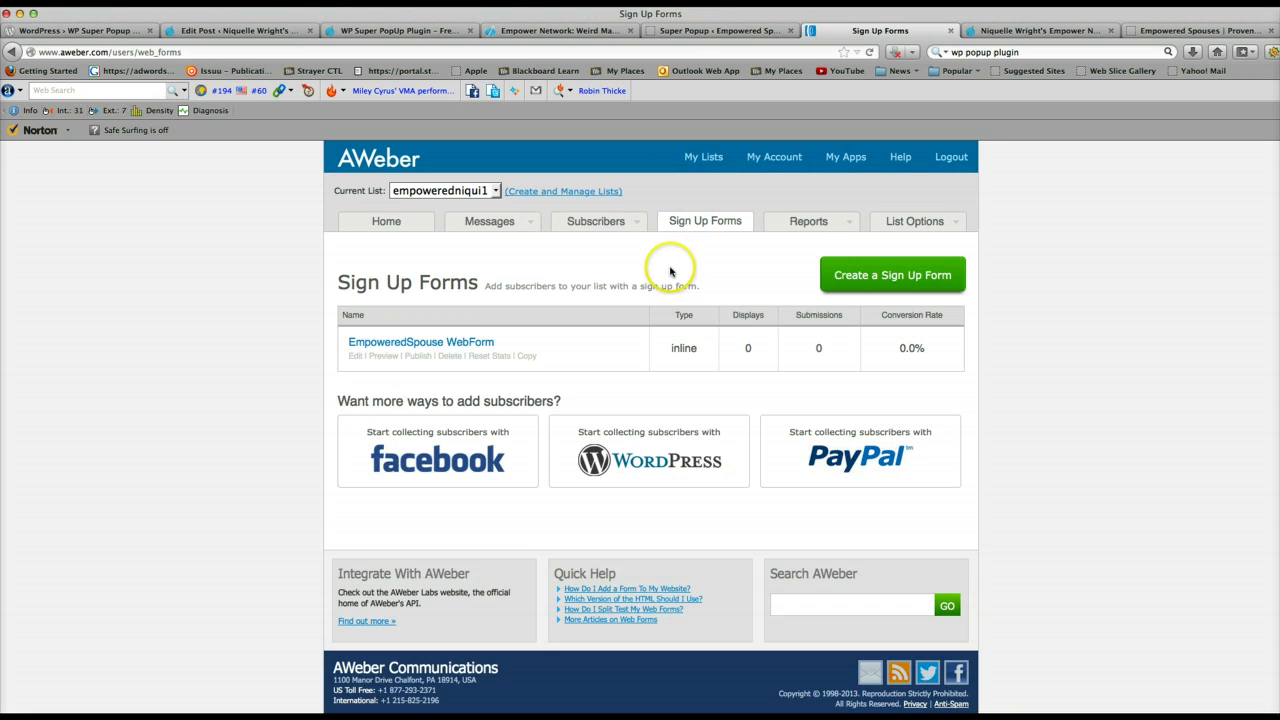
click(400, 345)
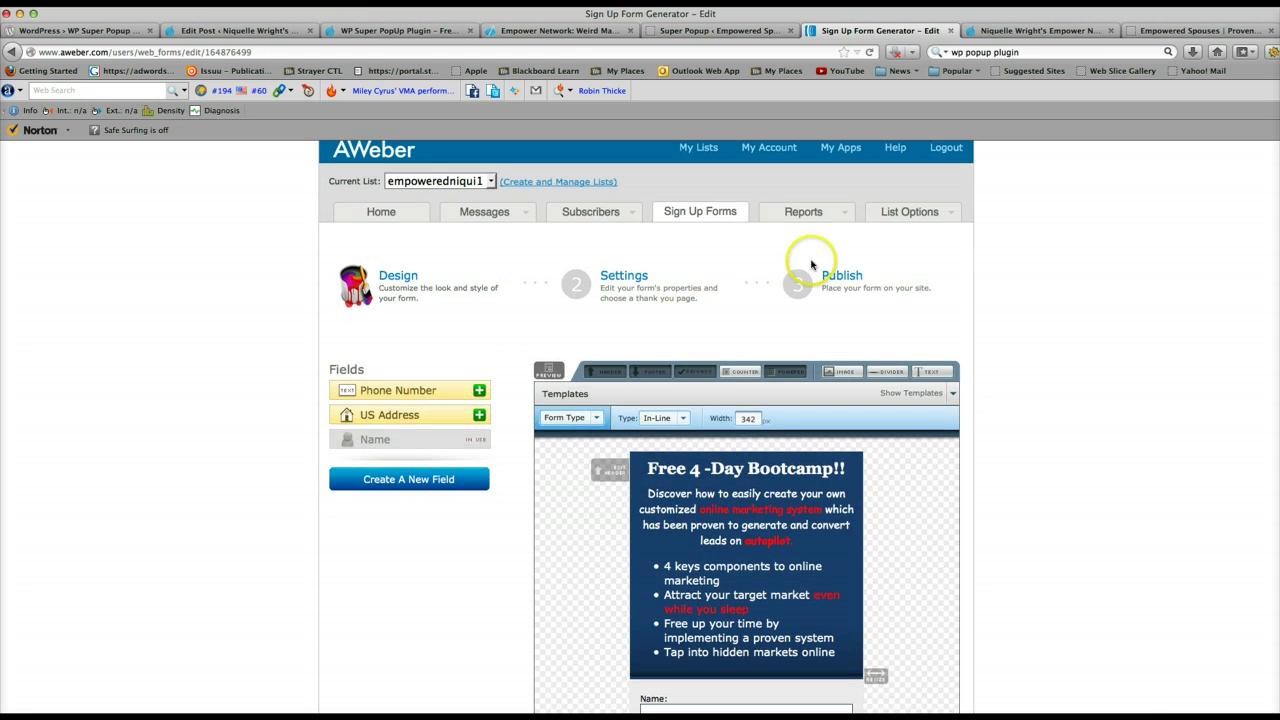
- Go to the form's Publish stage and display the Javascript Snippet version for installing the form yourself
click(836, 280)
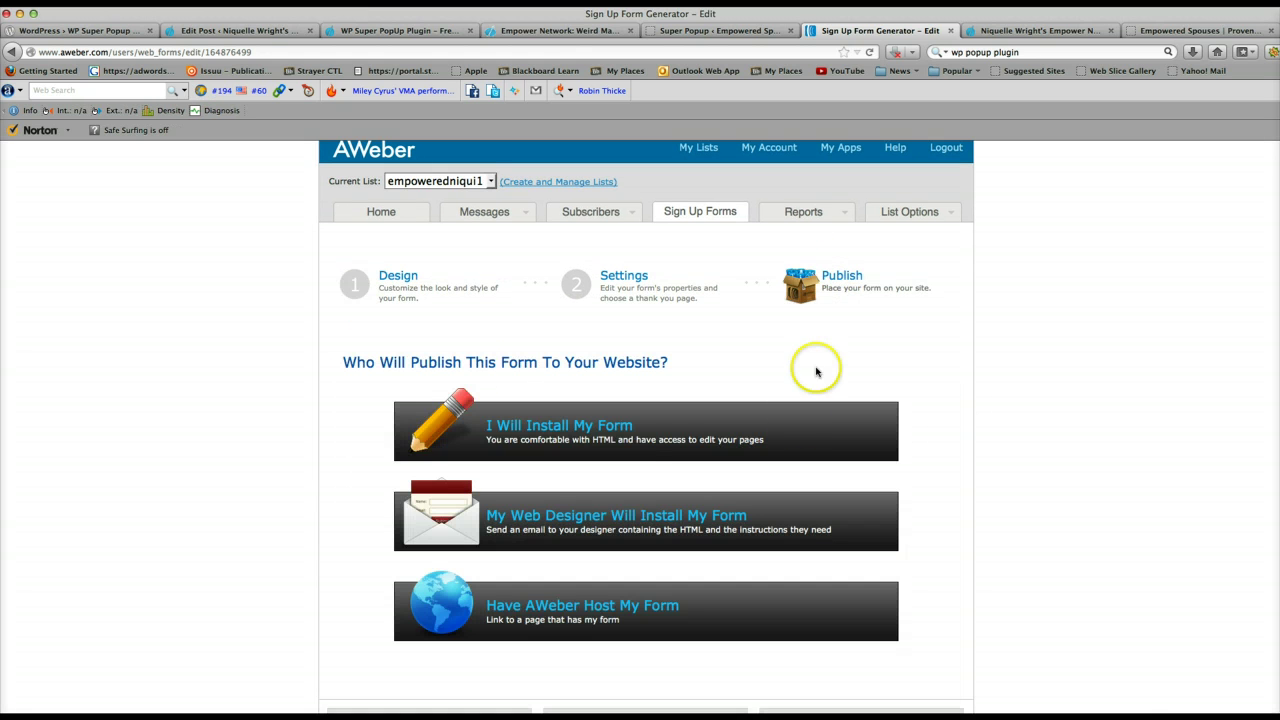
click(570, 432)
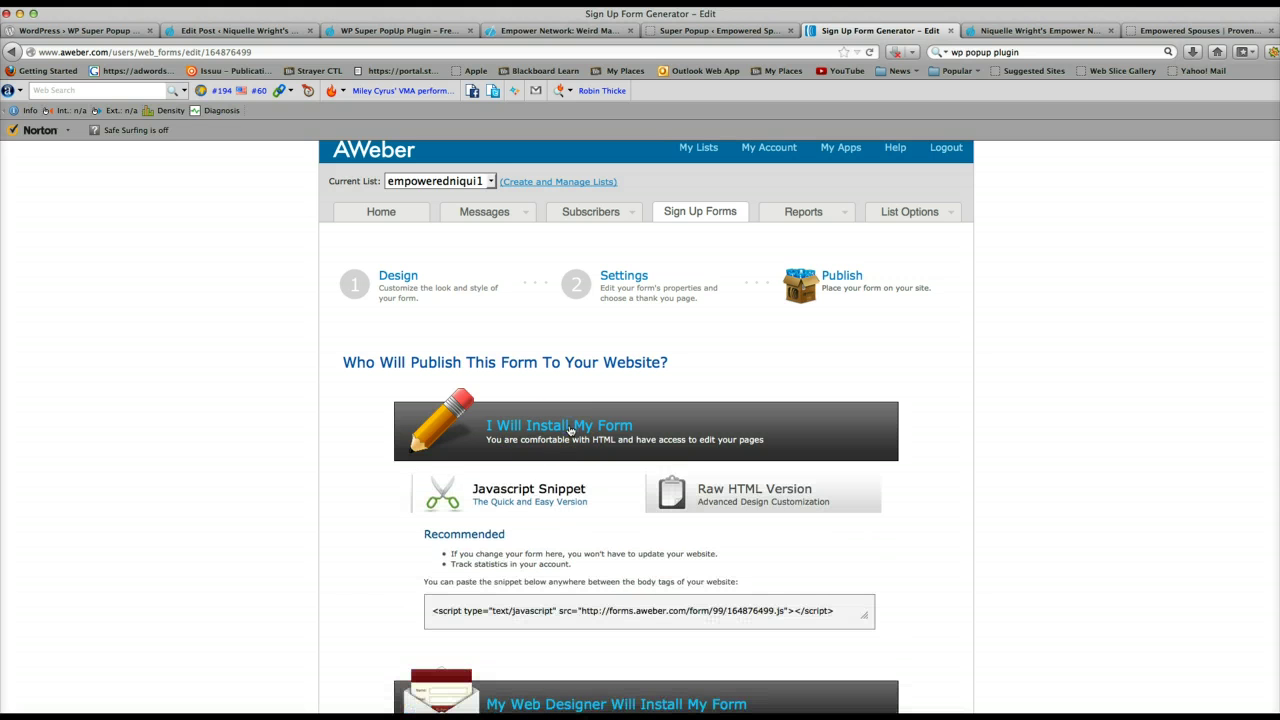
click(552, 494)
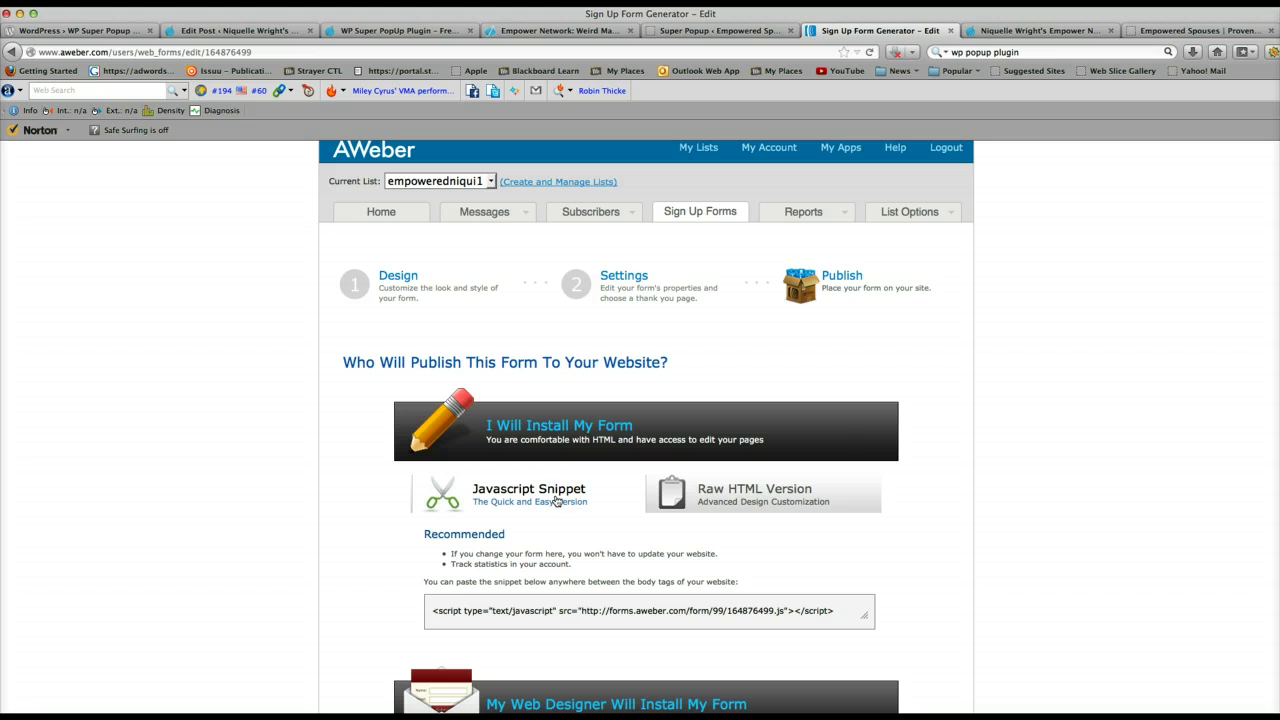
scroll(571, 495, down, 2)
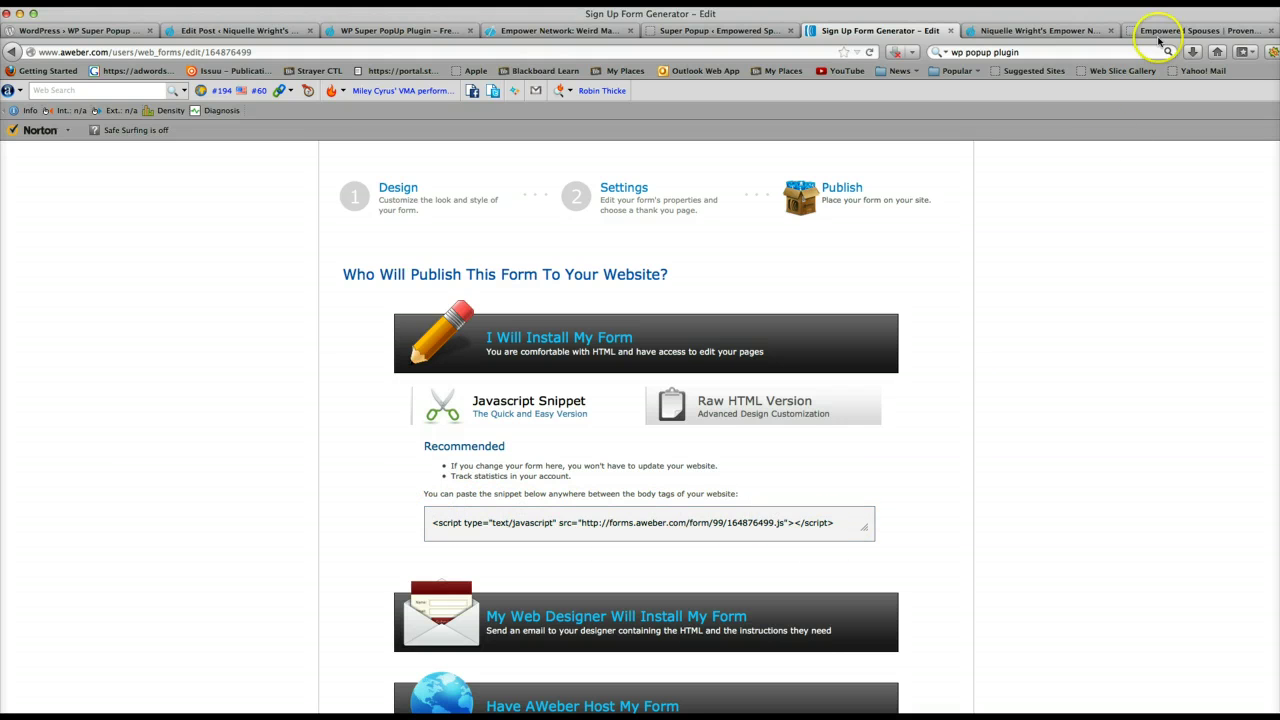
- Review the plain HTML embed code and visual effects in the Super Popup settings, and switch to the live Empowered Spouses site
click(754, 31)
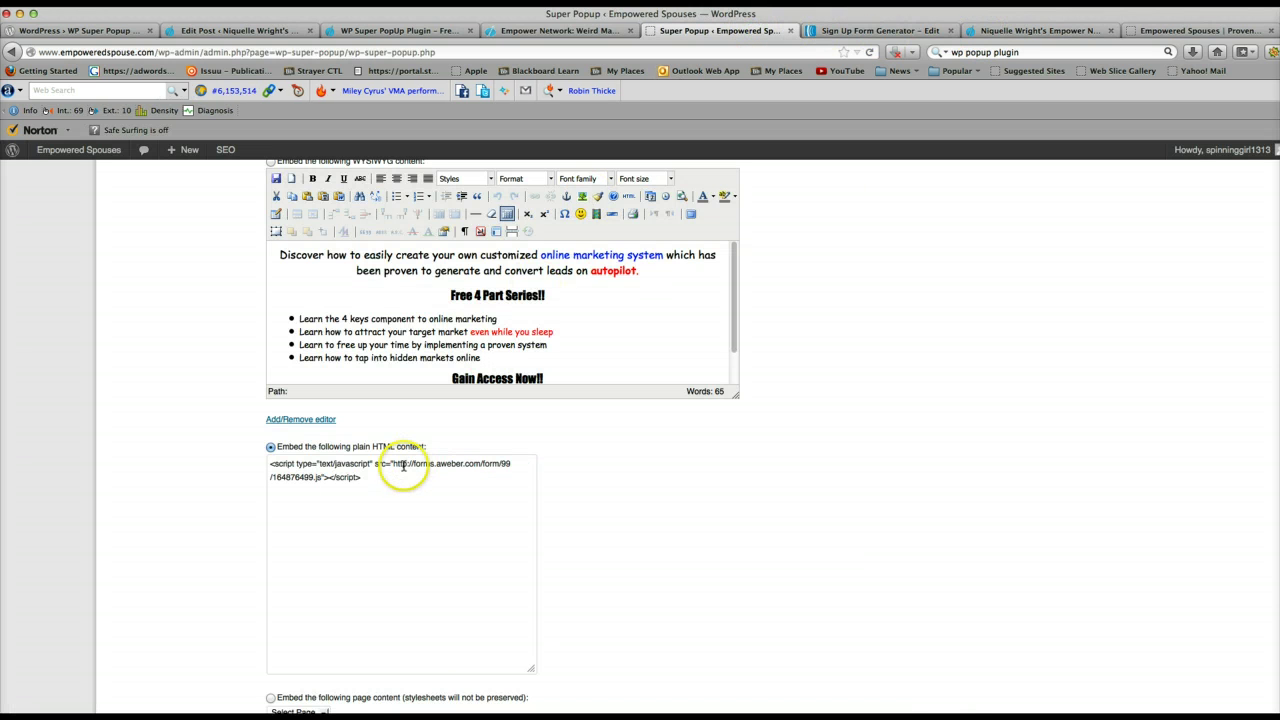
scroll(403, 466, down, 2)
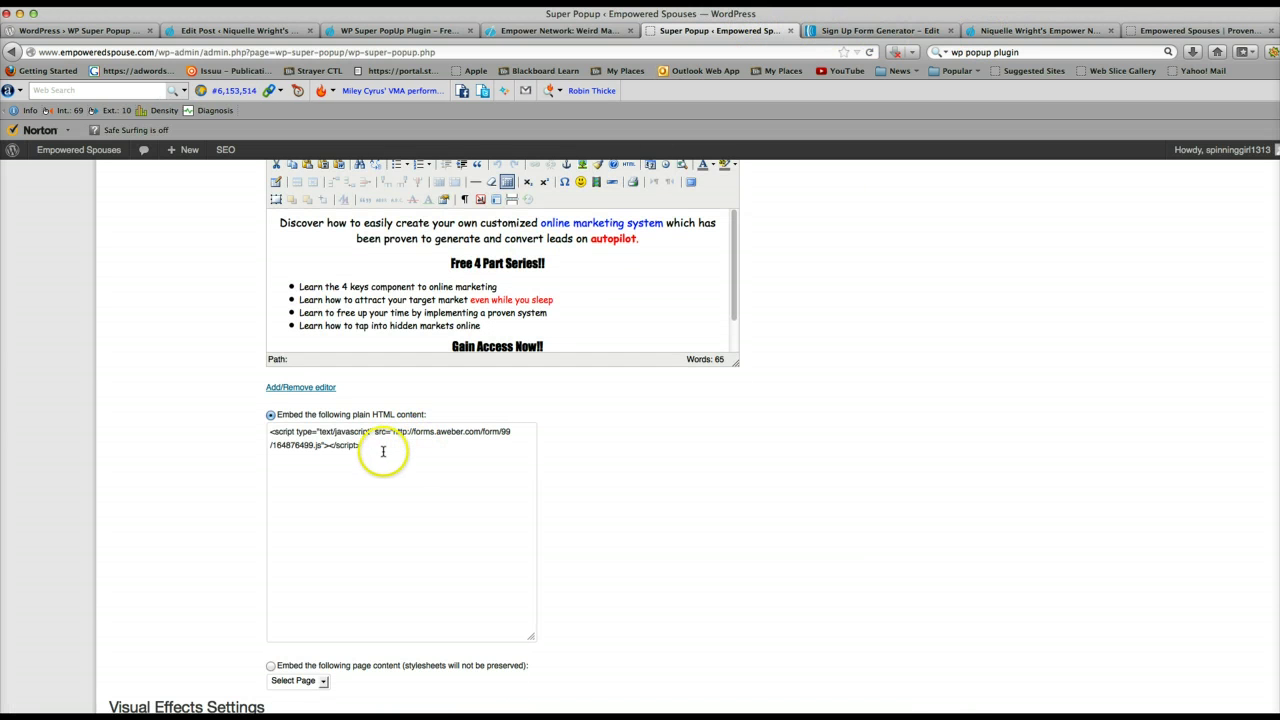
scroll(390, 458, down, 5)
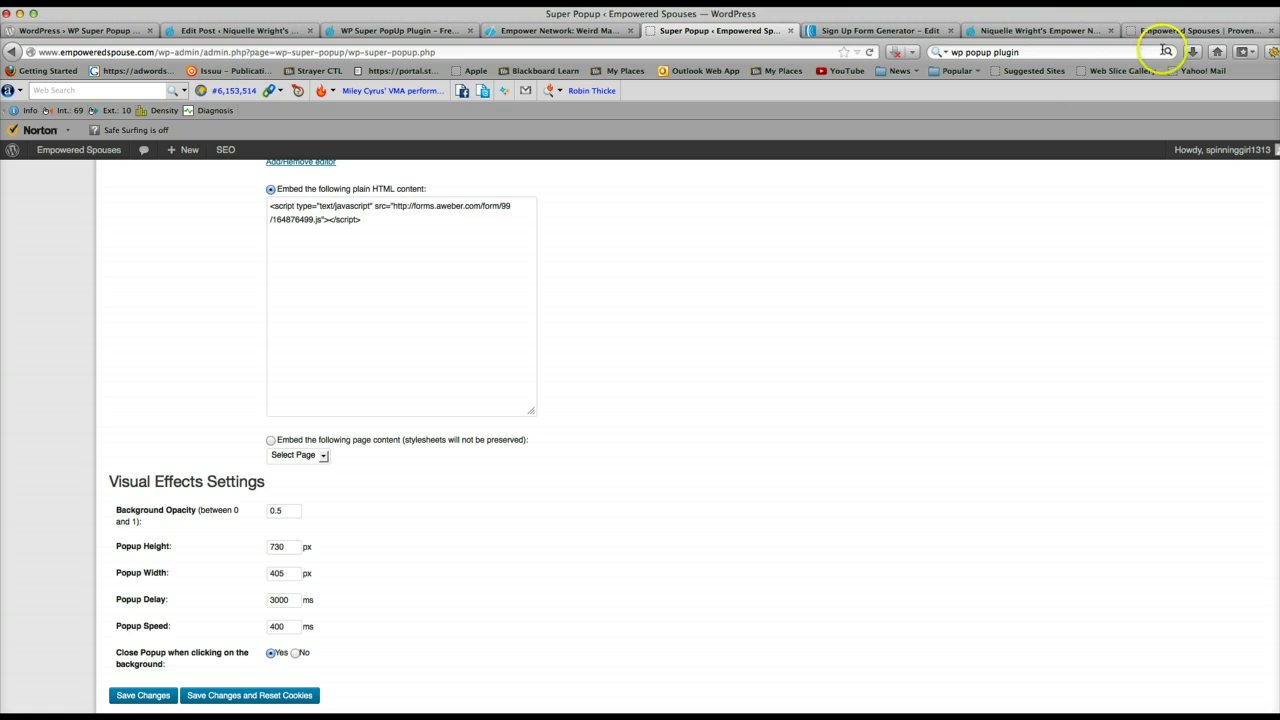
click(1178, 33)
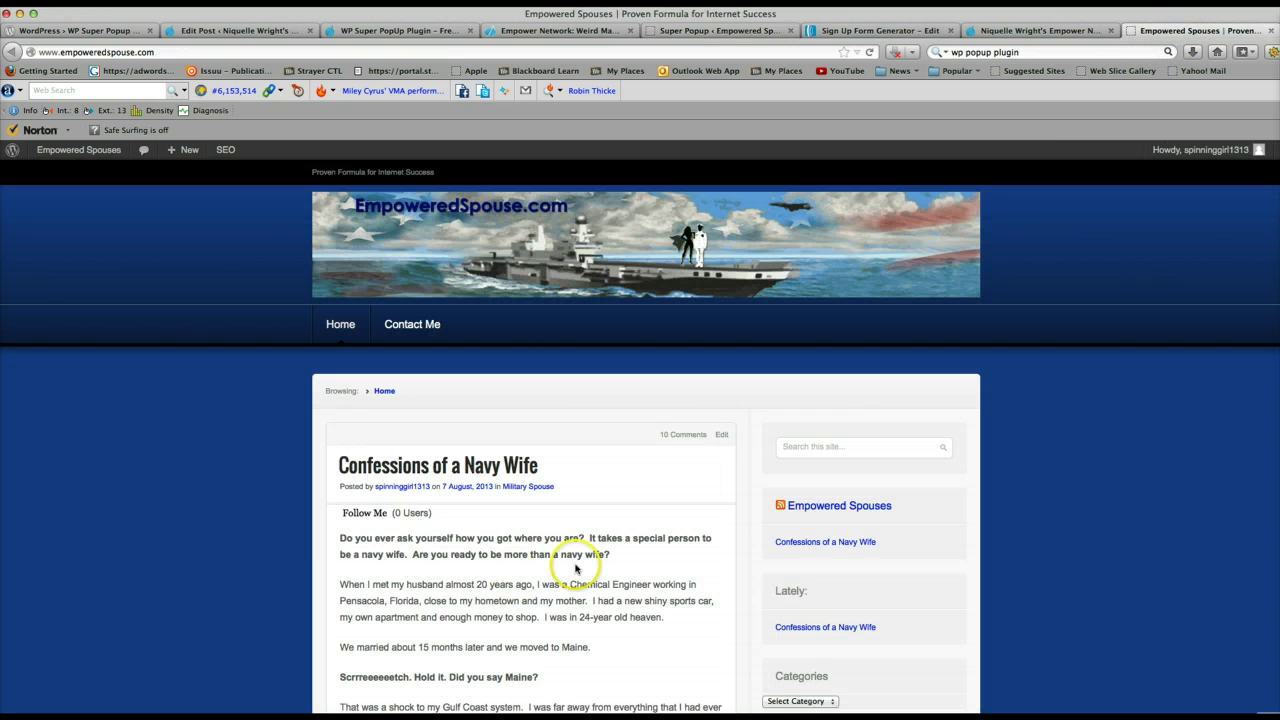